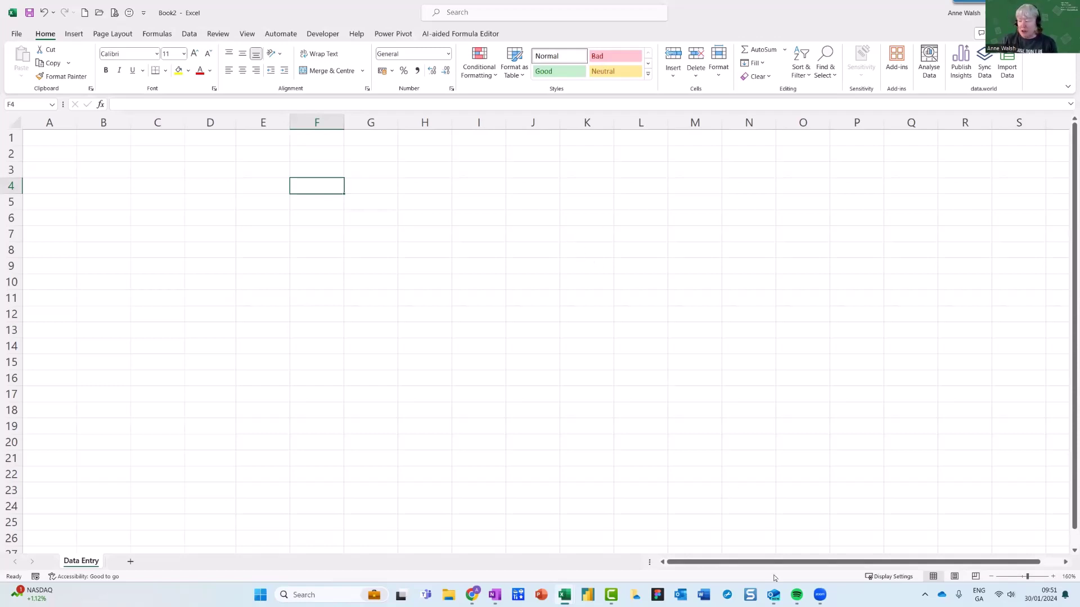
Jump along row 14 to the sheet's last column and return to the first column.
left_click(837, 344)
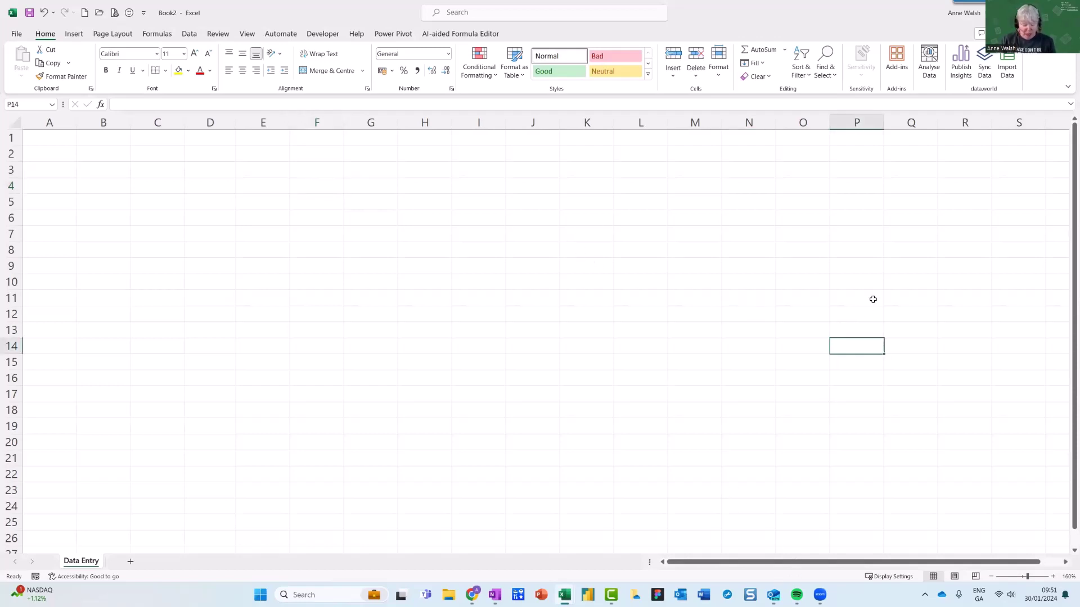
key("ctrl+Right")
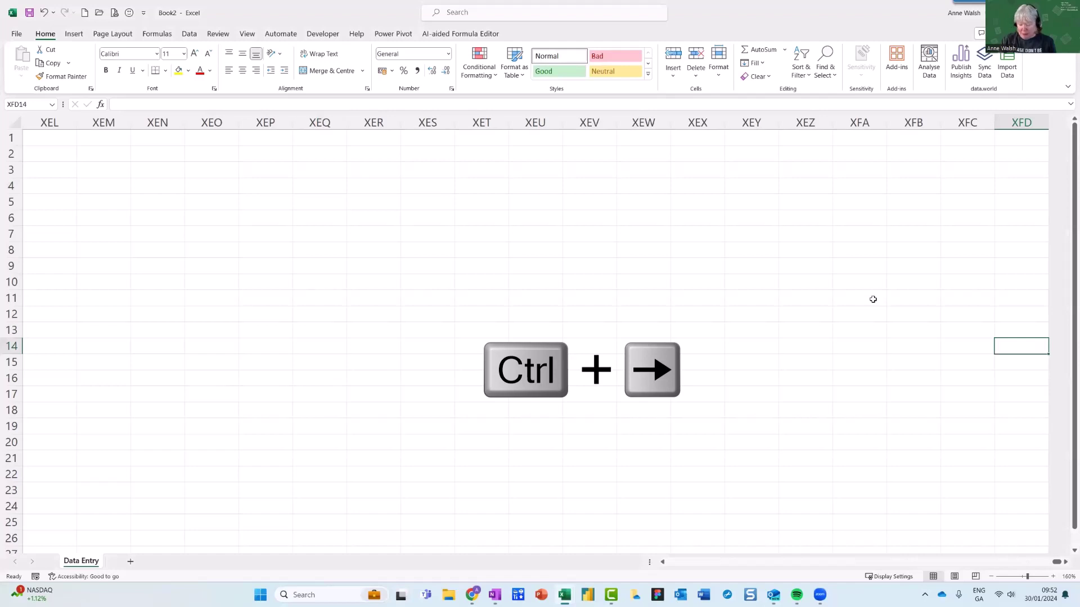
key("ctrl+Left")
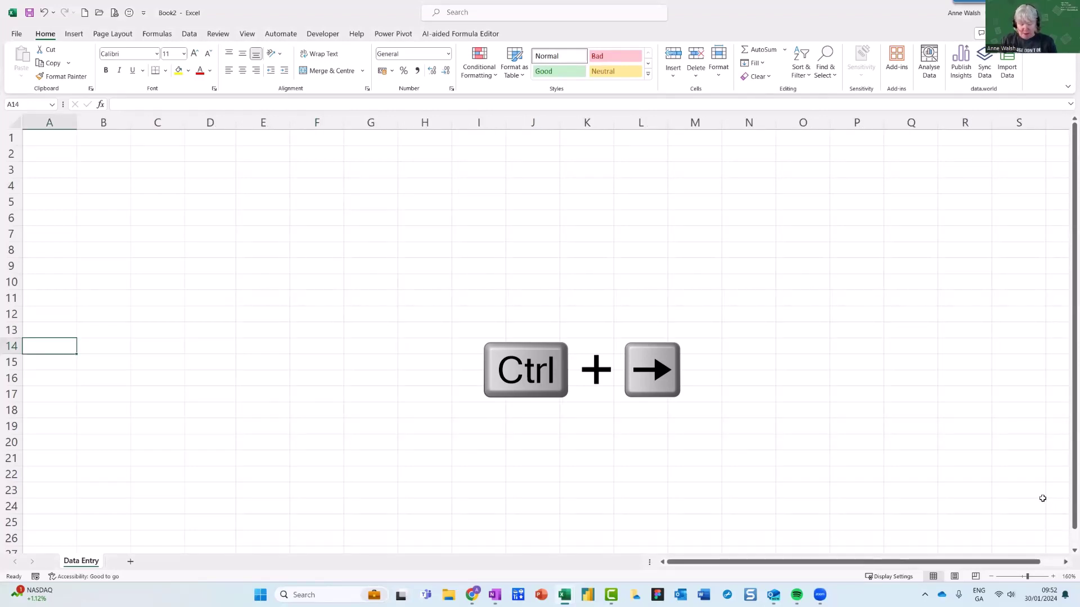
mouse_move(1044, 493)
left_mouse_down()
mouse_move(1074, 585)
mouse_move(1025, 499)
left_mouse_up()
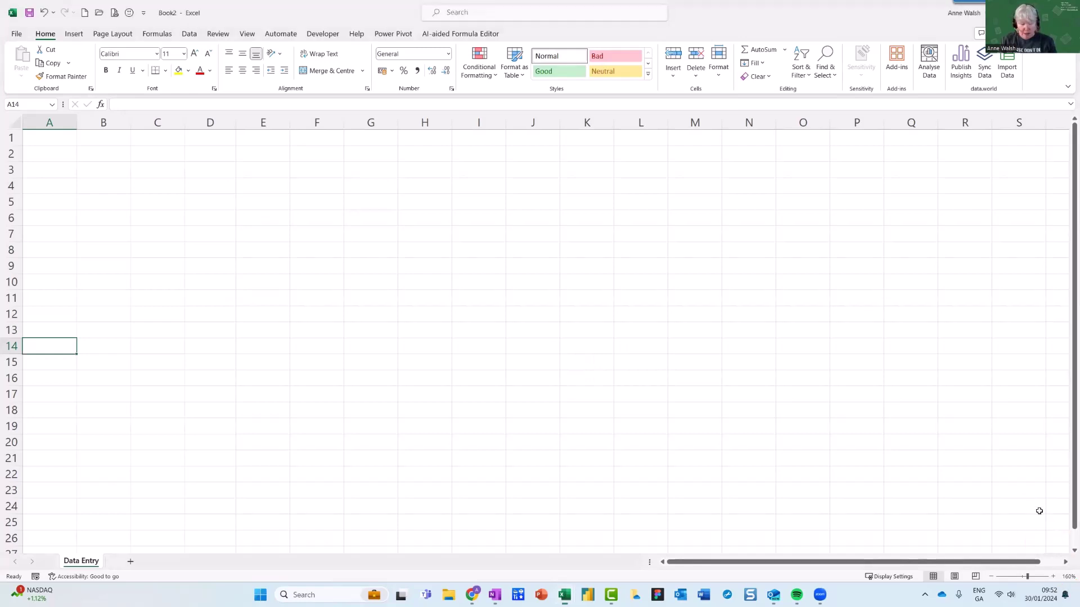
Examine how the column letters continue from Z to AA and how the row numbers run beside column A.
left_click(1065, 561)
left_click(1065, 562)
left_click(1065, 562)
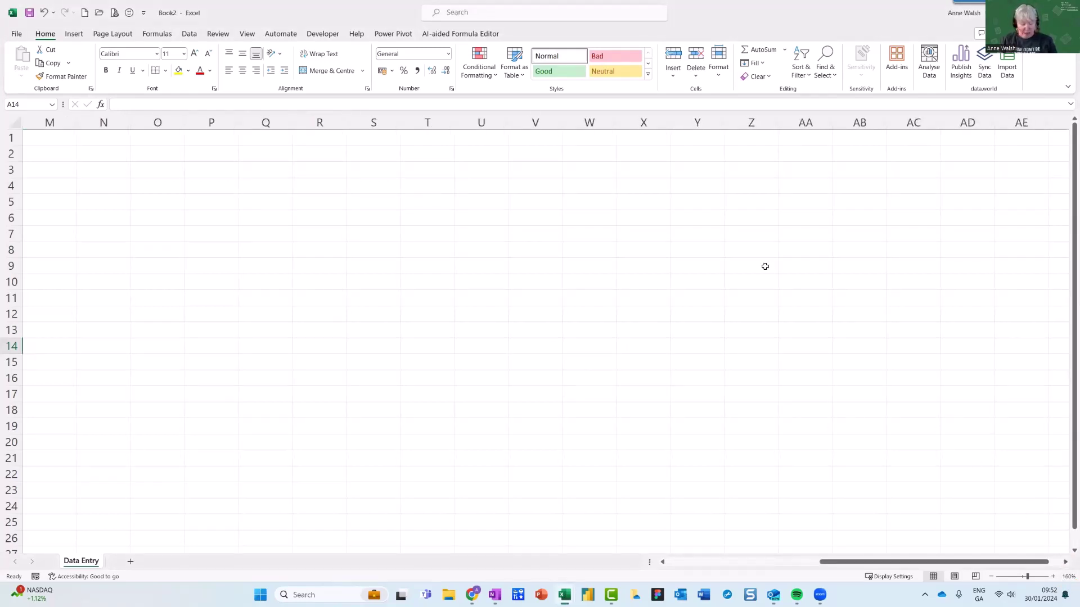
mouse_move(779, 99)
left_mouse_down()
mouse_move(729, 103)
mouse_move(826, 121)
mouse_move(804, 93)
left_mouse_up()
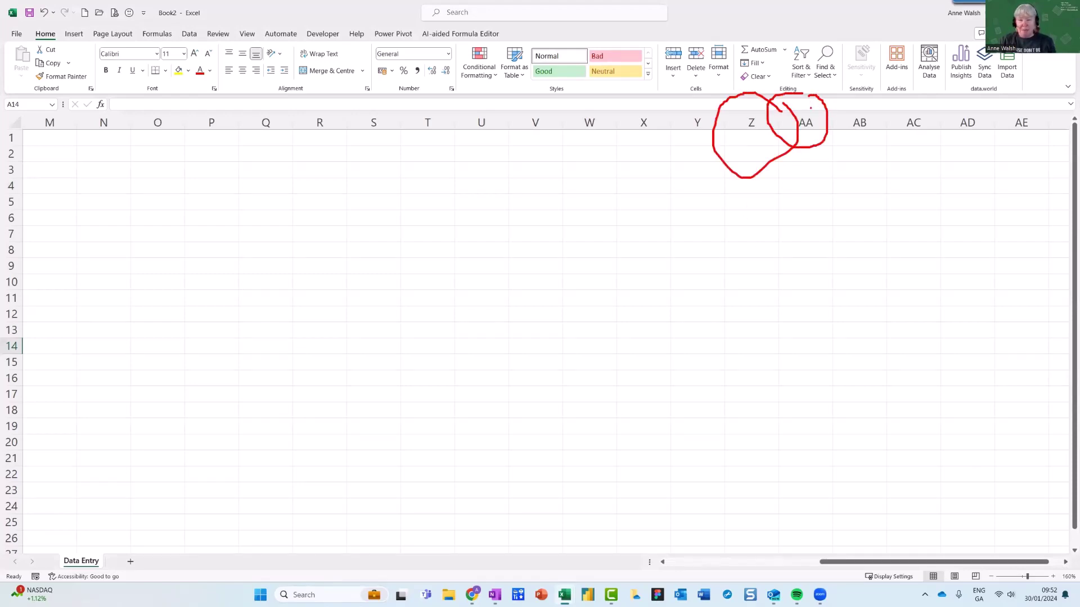
key("Escape")
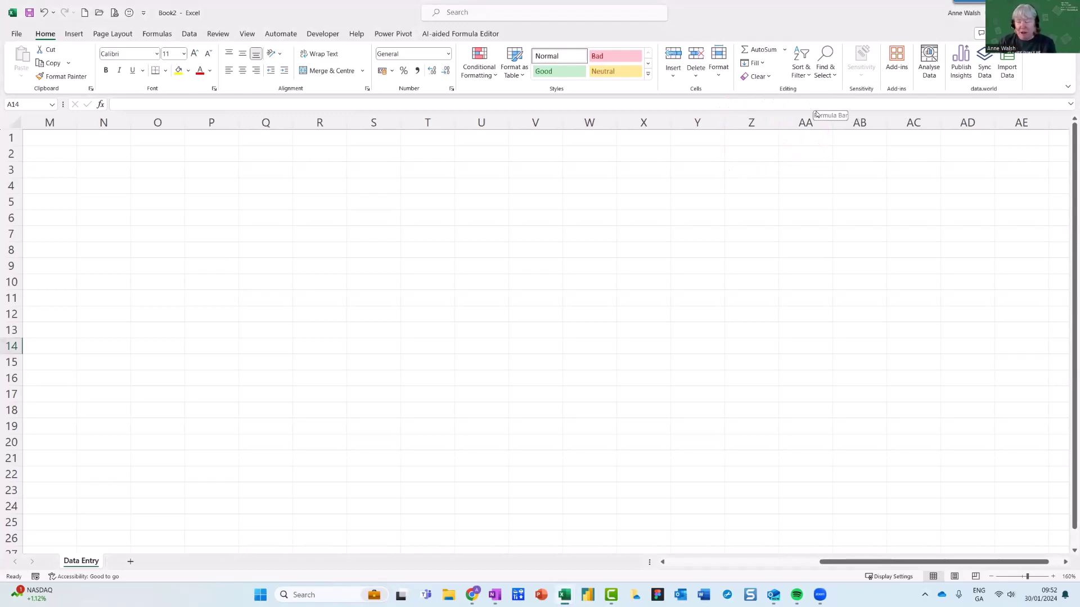
left_click_drag(852, 562, 658, 562)
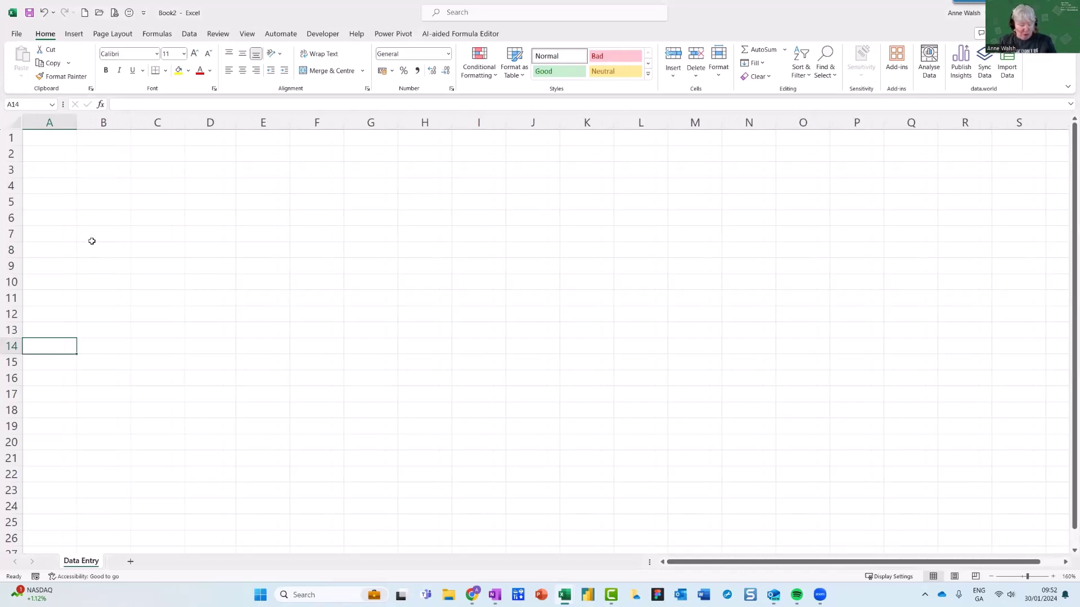
mouse_move(26, 172)
left_mouse_down()
mouse_move(5, 202)
mouse_move(62, 179)
mouse_move(23, 176)
left_mouse_up()
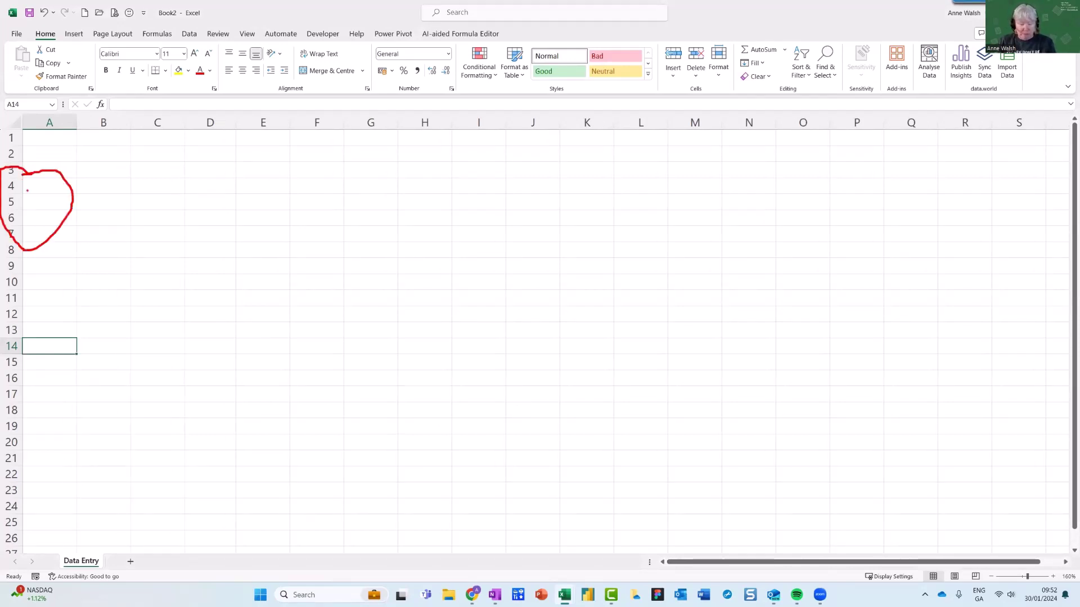
key("Escape")
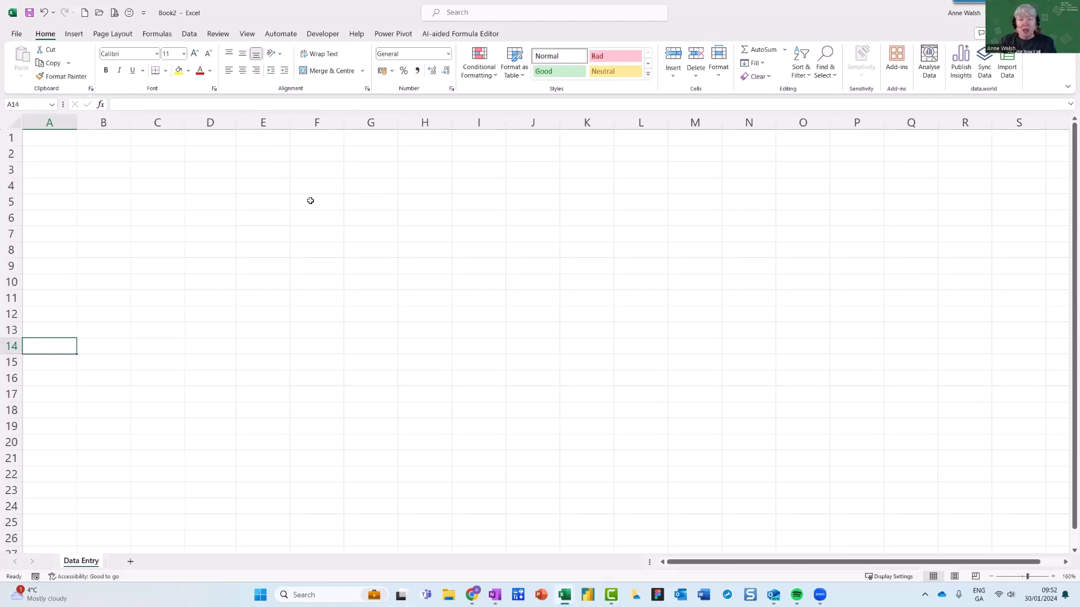
Select cell F5 and point out its column letter, its row number and its cell reference with drawn marks.
left_click(342, 200)
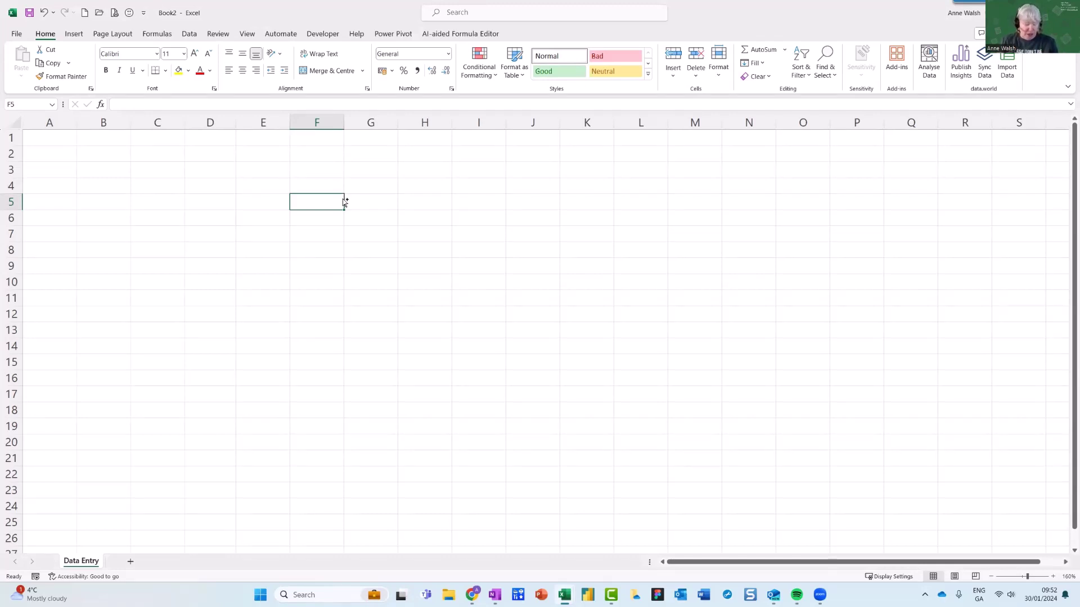
mouse_move(352, 193)
left_mouse_down()
mouse_move(271, 183)
mouse_move(368, 164)
mouse_move(343, 165)
left_mouse_up()
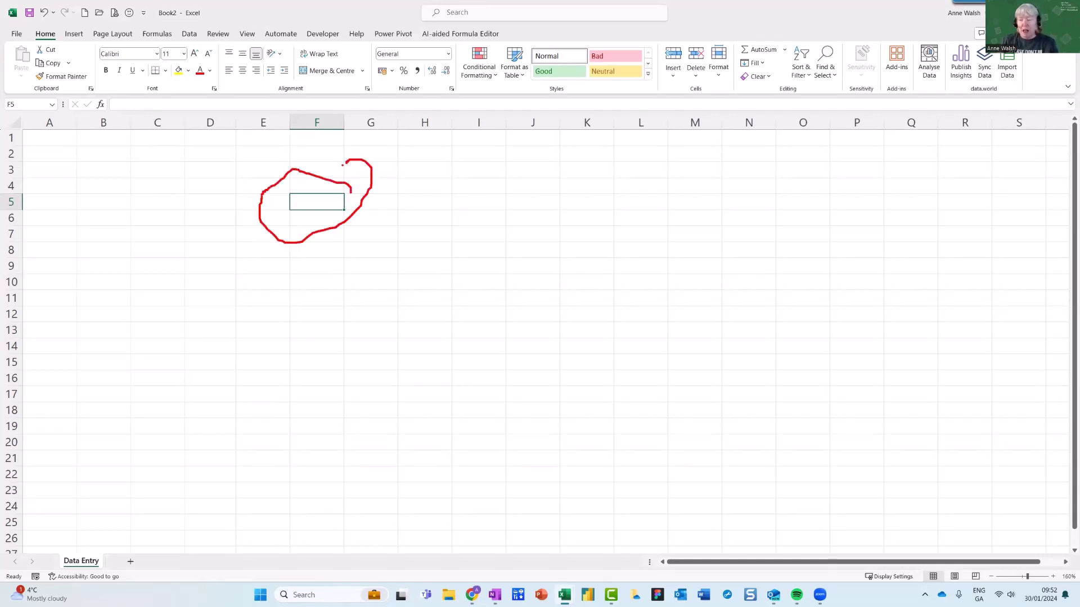
key("Escape")
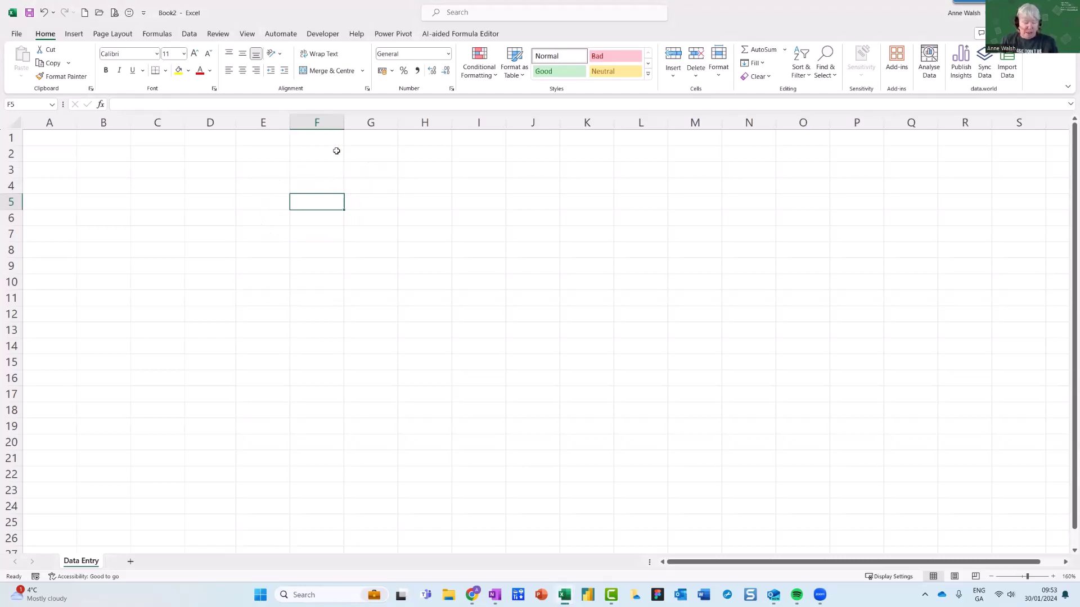
key("ctrl+2")
mouse_move(306, 108)
left_mouse_down()
mouse_move(351, 117)
mouse_move(315, 103)
mouse_move(341, 103)
left_mouse_up()
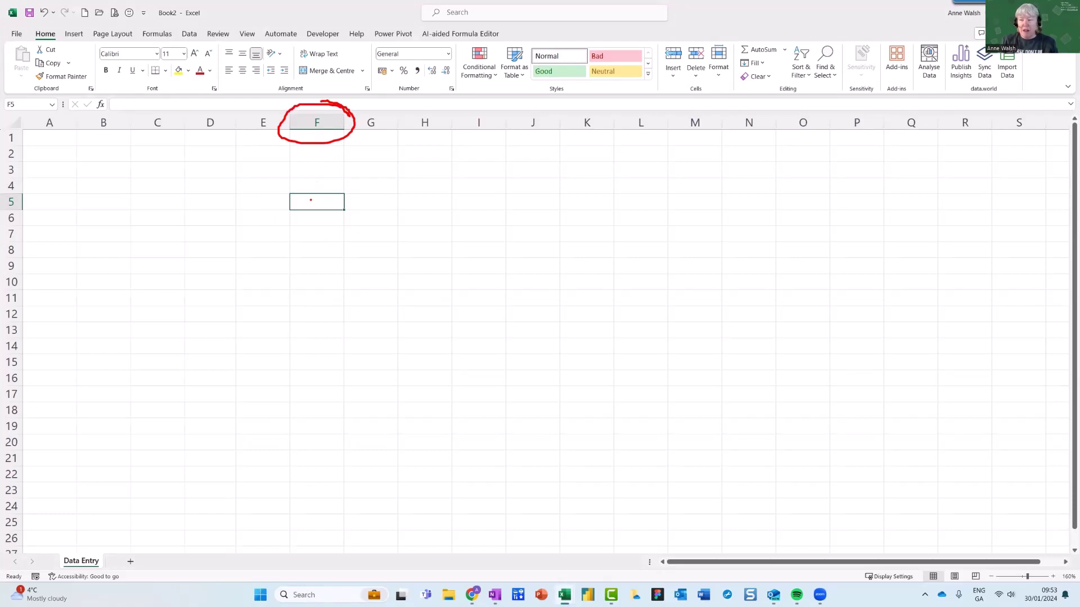
left_click_drag(310, 200, 118, 201)
mouse_move(39, 187)
left_mouse_down()
mouse_move(2, 194)
mouse_move(44, 181)
mouse_move(30, 187)
left_mouse_up()
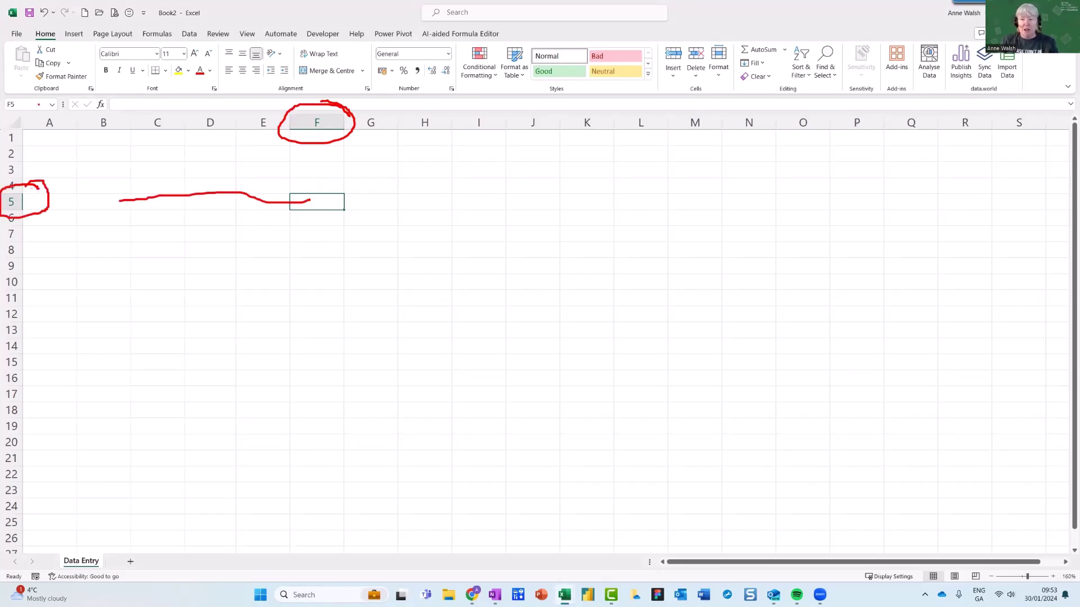
left_click_drag(34, 84, 4, 83)
key("Escape")
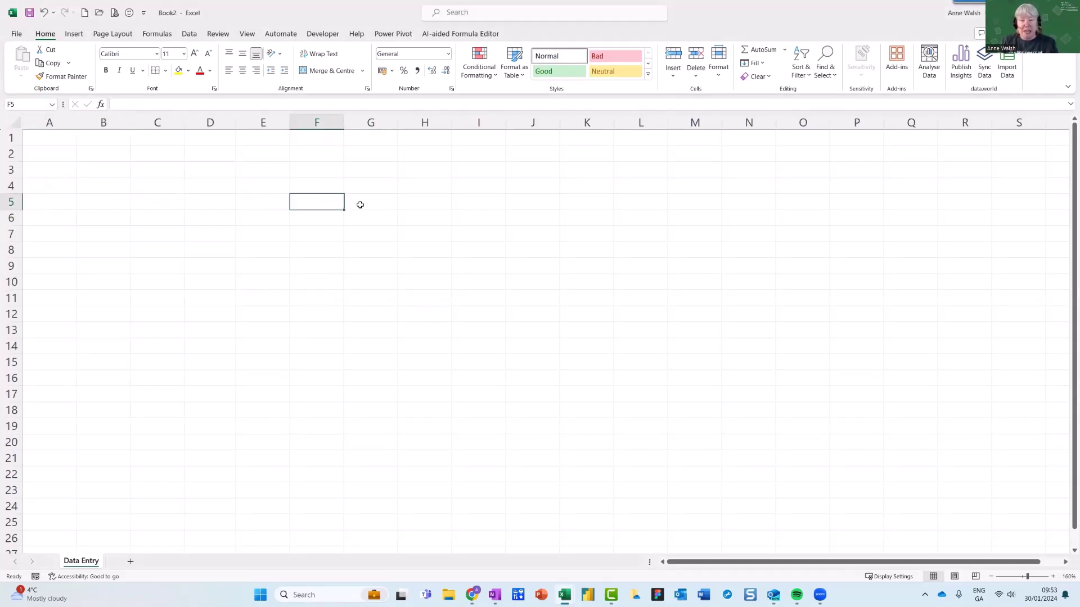
Enter the text January in cell D4.
left_click(324, 186)
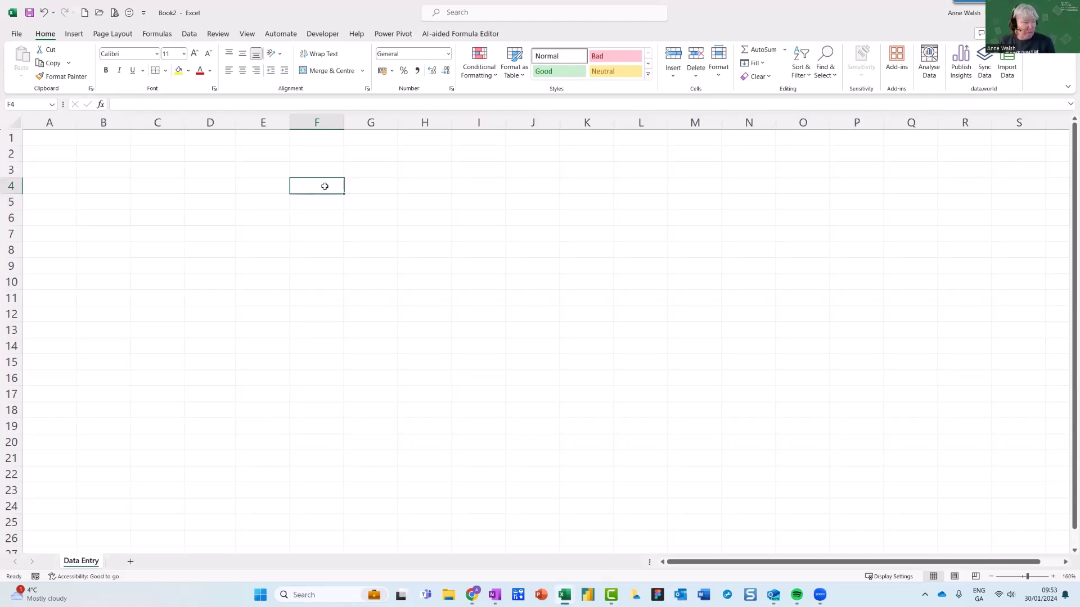
left_click(222, 190)
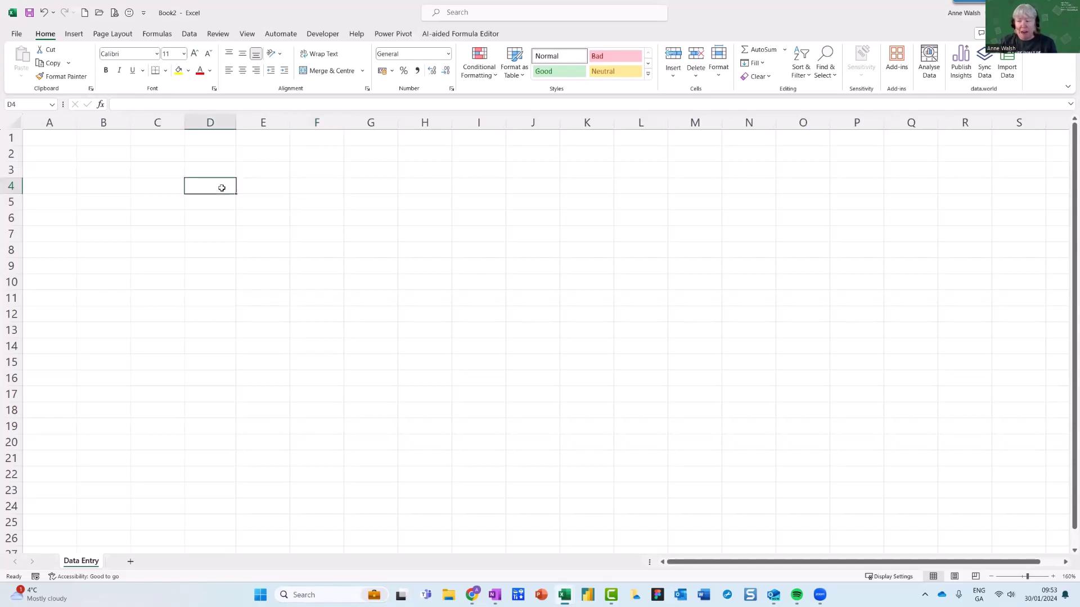
type("January")
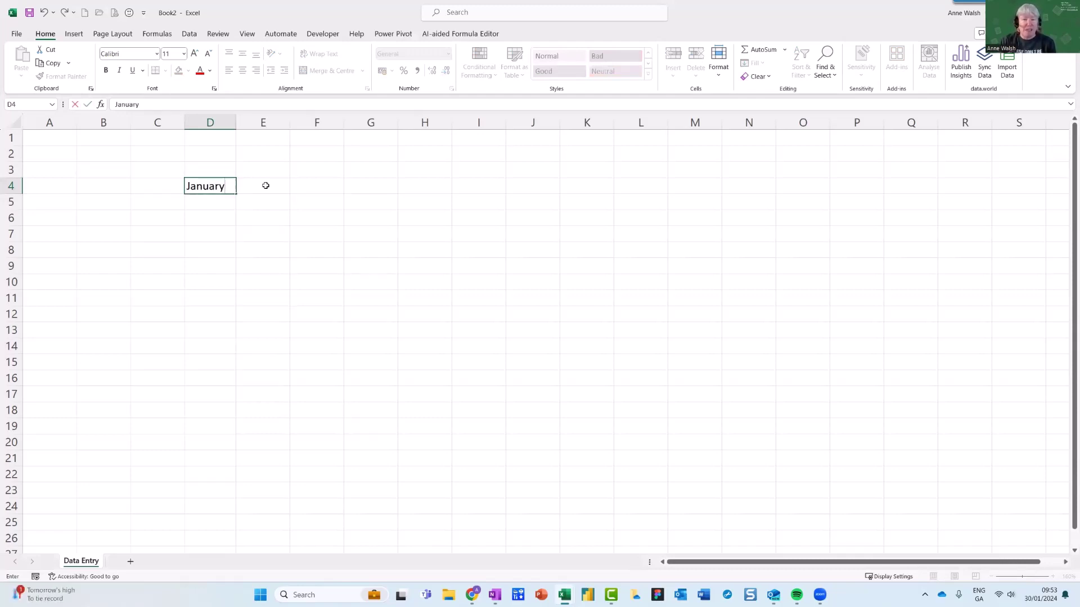
key("Return")
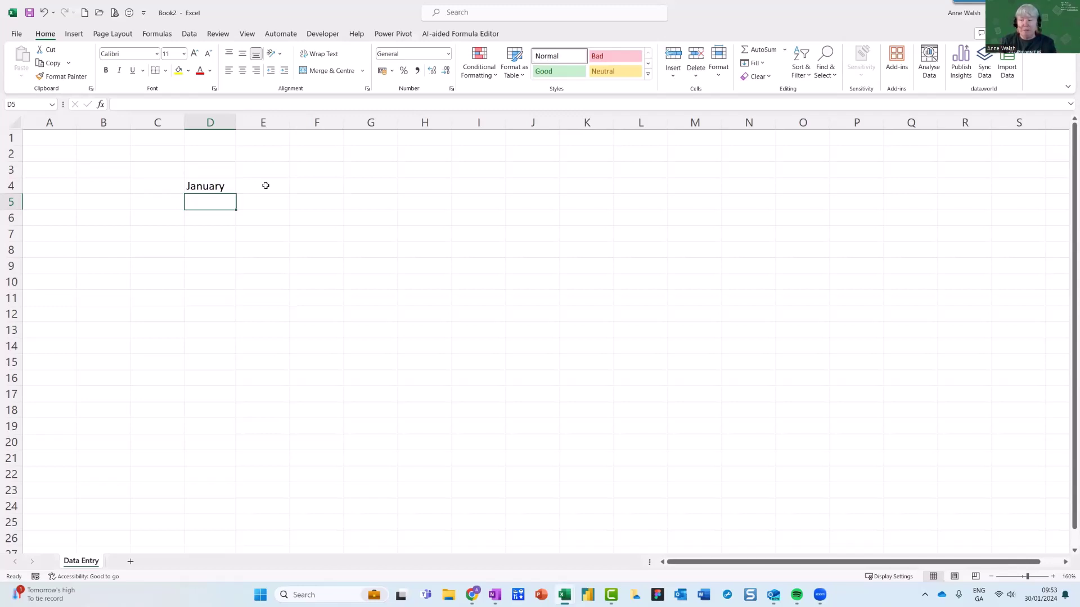
Enter the number 123 in cell F4 and reselect that cell.
left_click(265, 185)
left_click(324, 187)
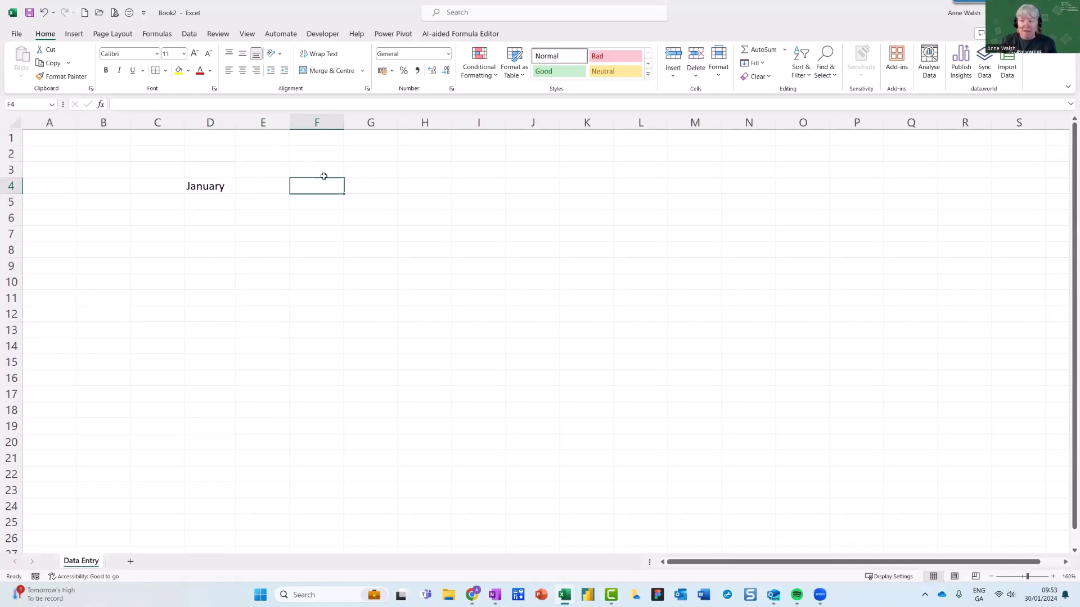
type("123")
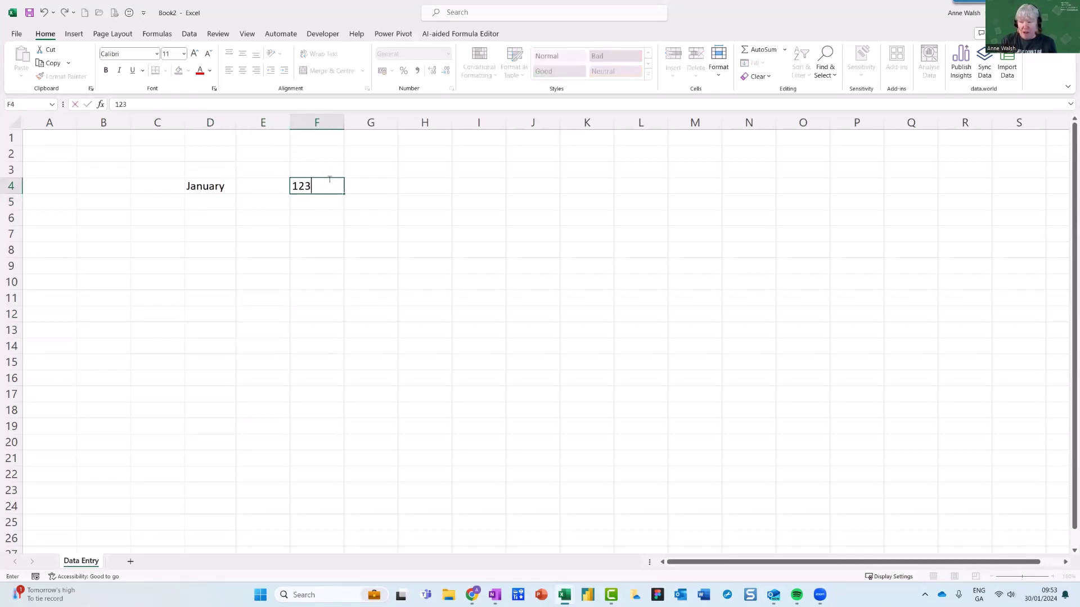
key("Return")
left_click(330, 181)
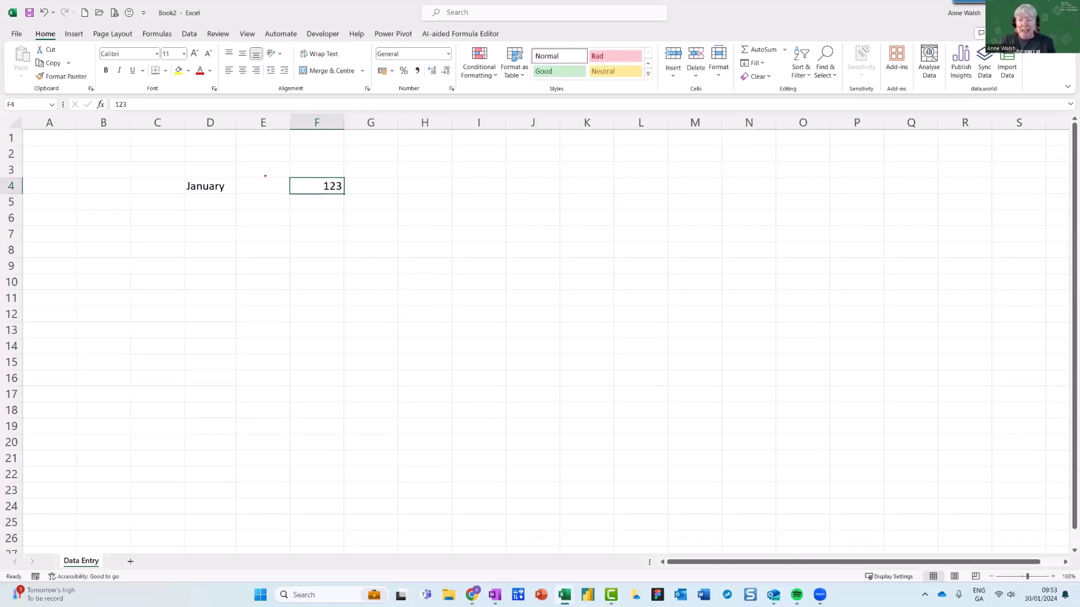
Widen columns D and F to compare the default alignment of the text and the number.
mouse_move(265, 176)
left_mouse_down()
mouse_move(189, 161)
mouse_move(252, 186)
mouse_move(238, 162)
left_mouse_up()
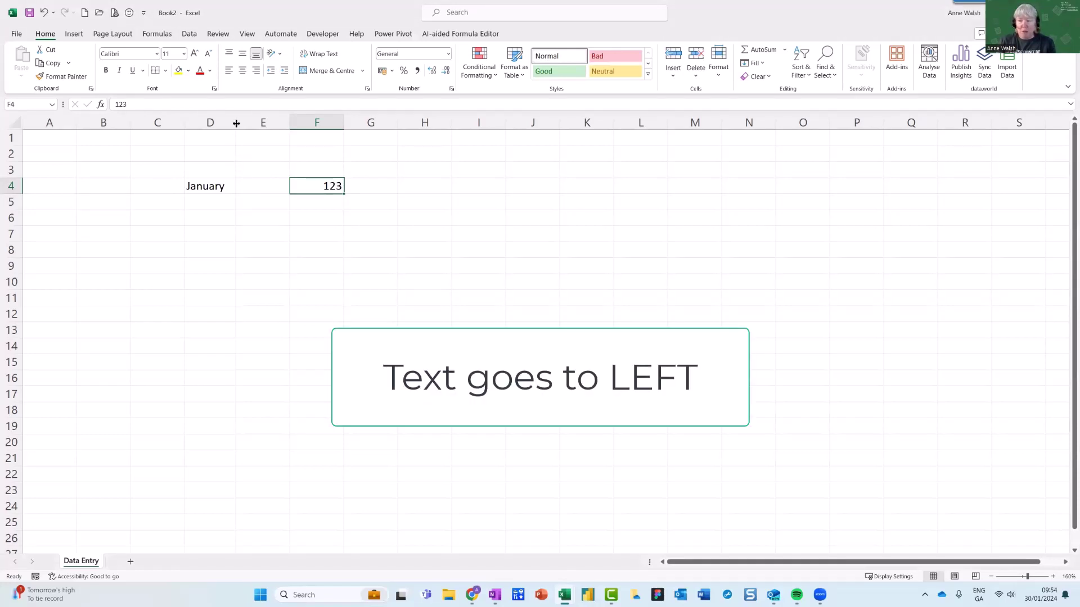
left_click_drag(236, 123, 286, 121)
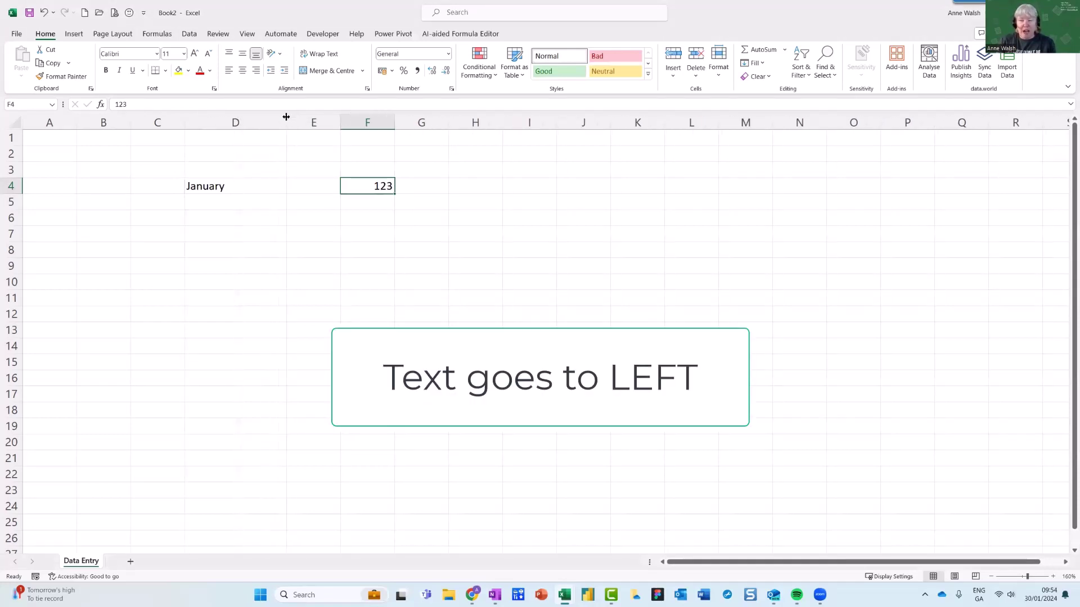
left_click(265, 185)
left_click(333, 186)
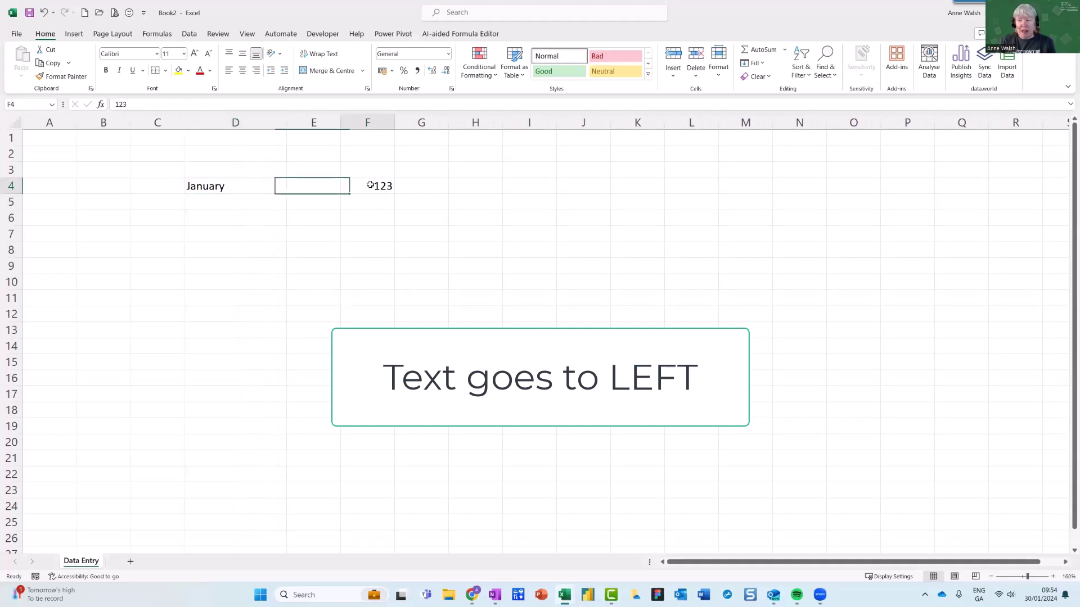
left_click(371, 185)
mouse_move(394, 123)
left_mouse_down()
mouse_move(454, 124)
mouse_move(503, 174)
mouse_move(441, 145)
left_mouse_up()
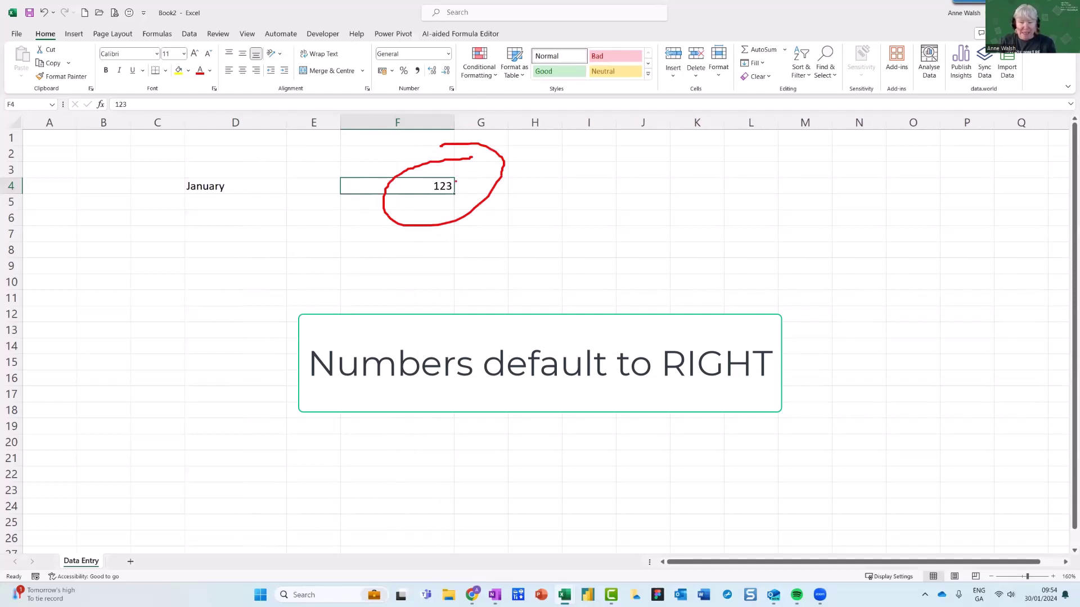
key("Escape")
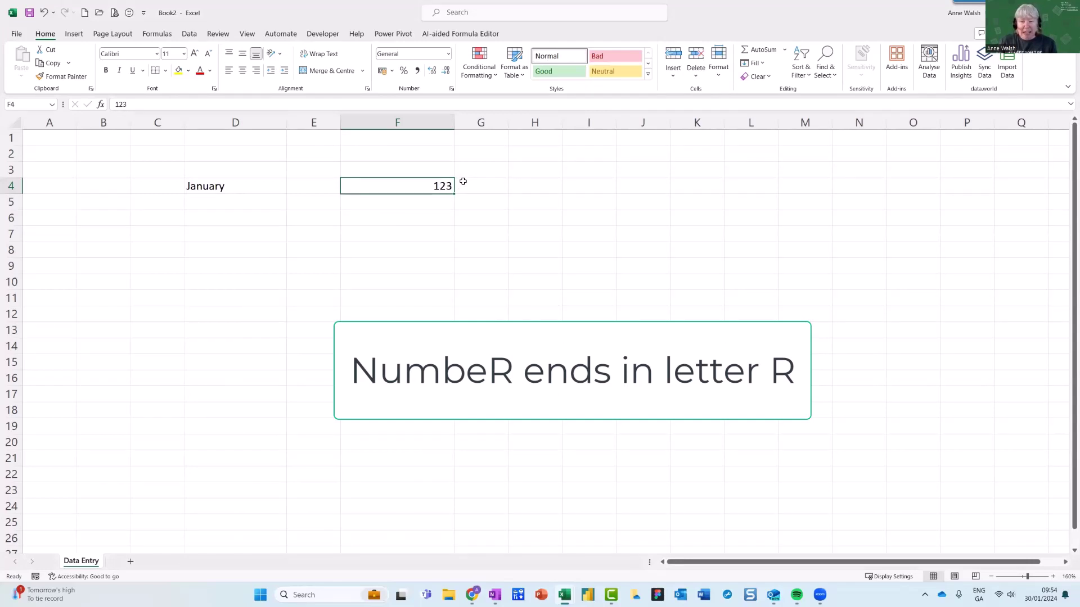
scroll(554, 183, "down", 1)
left_click(552, 183)
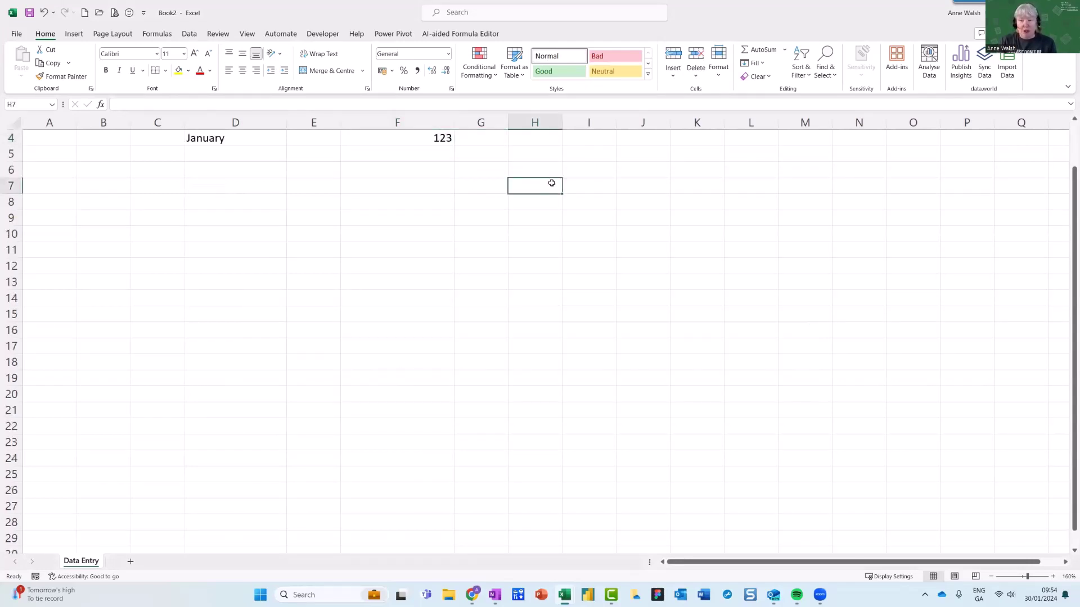
type("3")
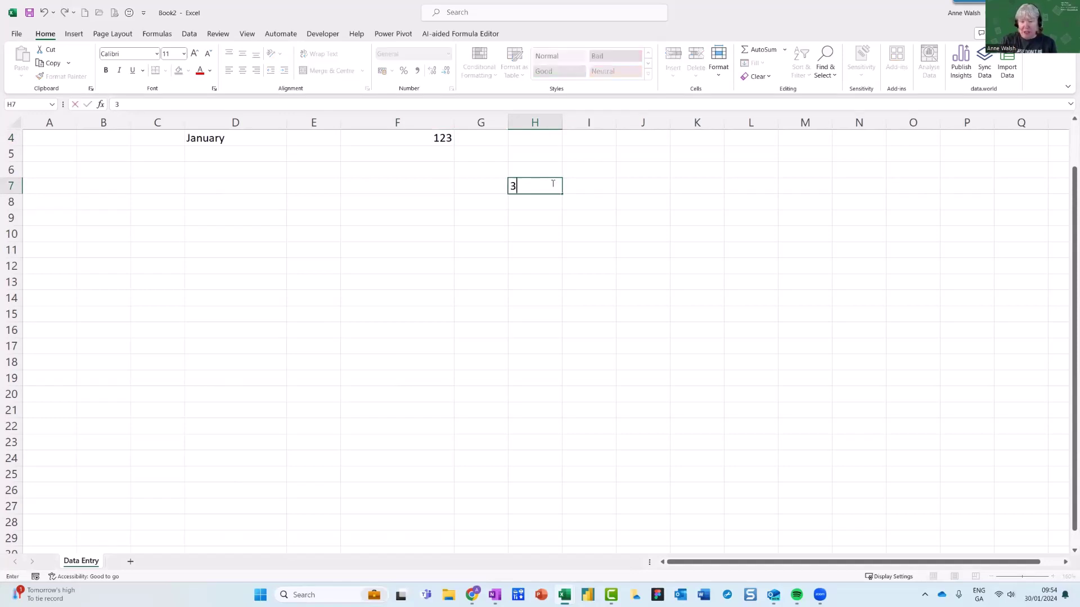
type("0/1/20254")
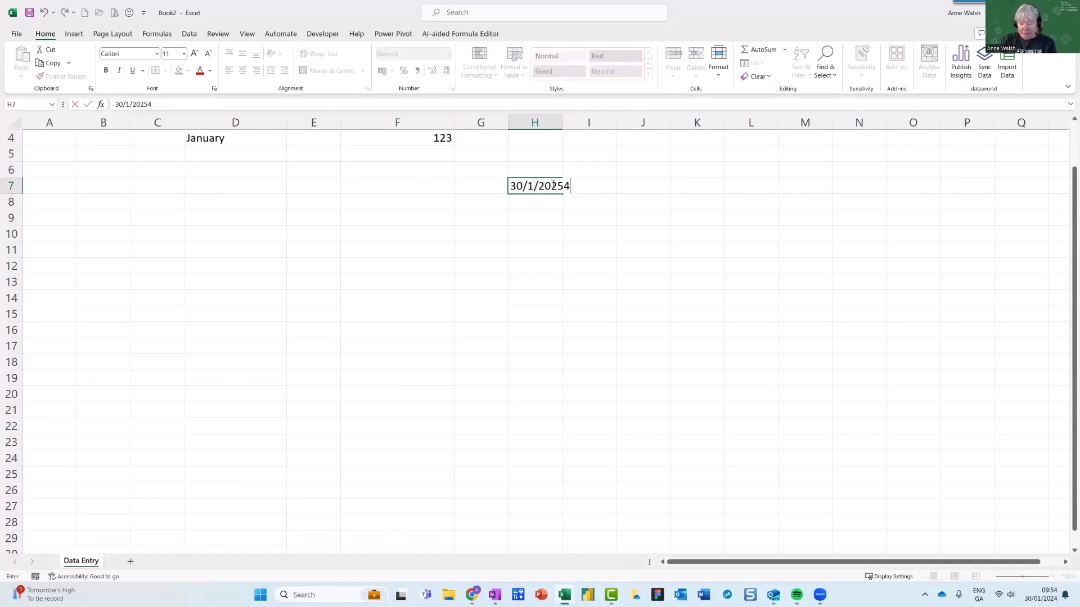
key("Return")
left_click(552, 185)
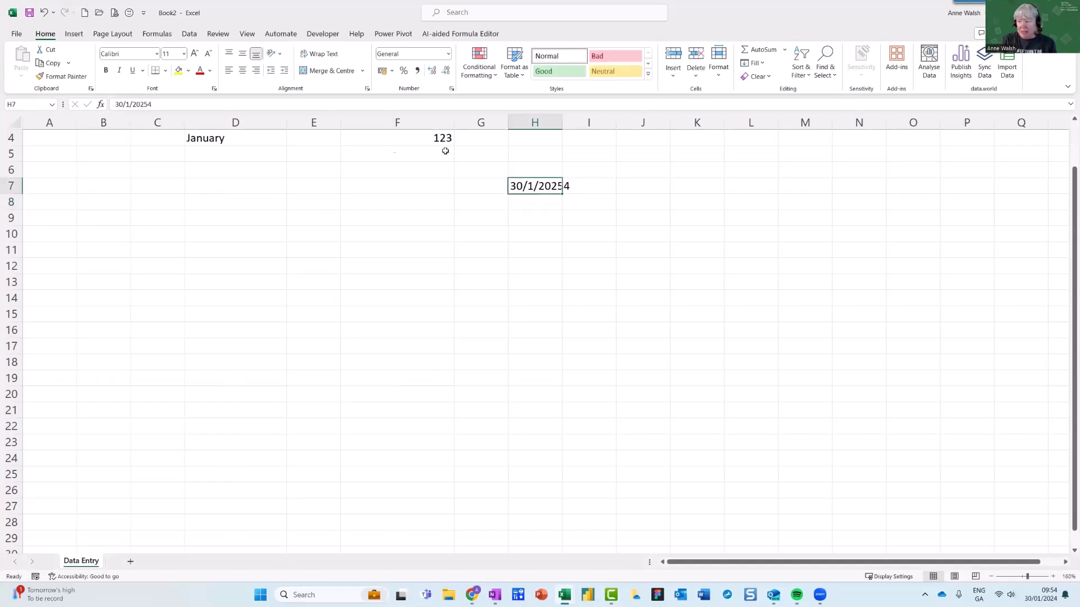
left_click(188, 104)
key("Escape")
key("Delete")
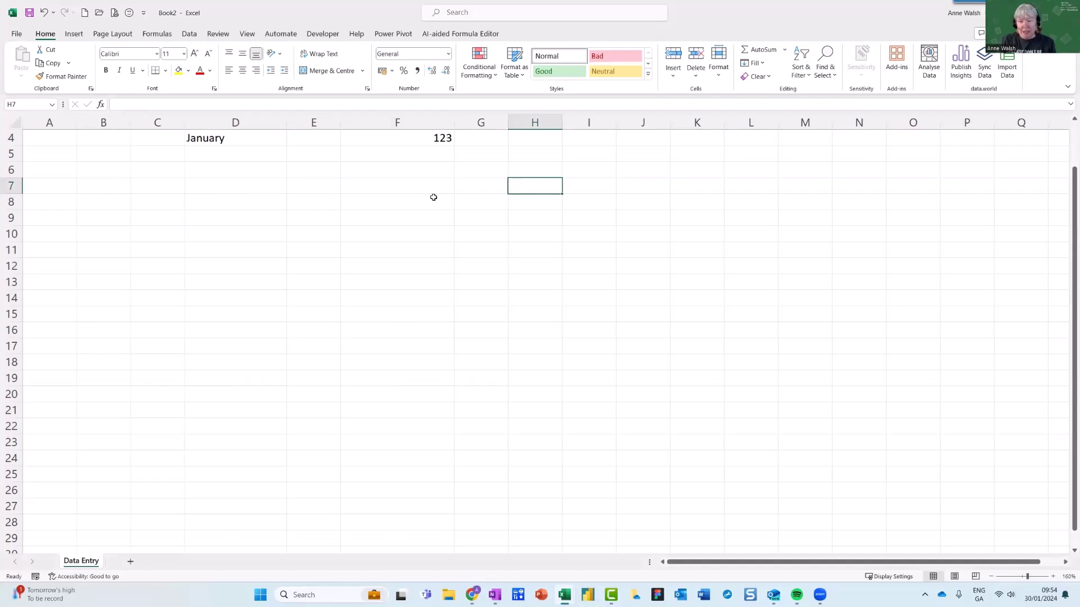
key("Delete")
Enter the date 30/1/2024 in cell H9.
left_click(521, 212)
type("3")
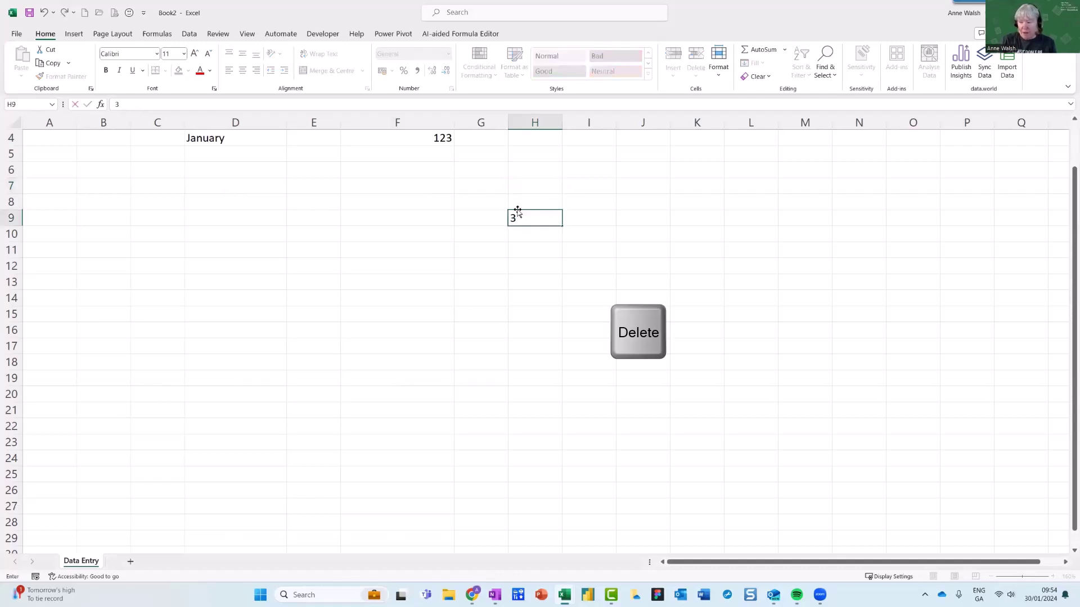
type("0/1/2")
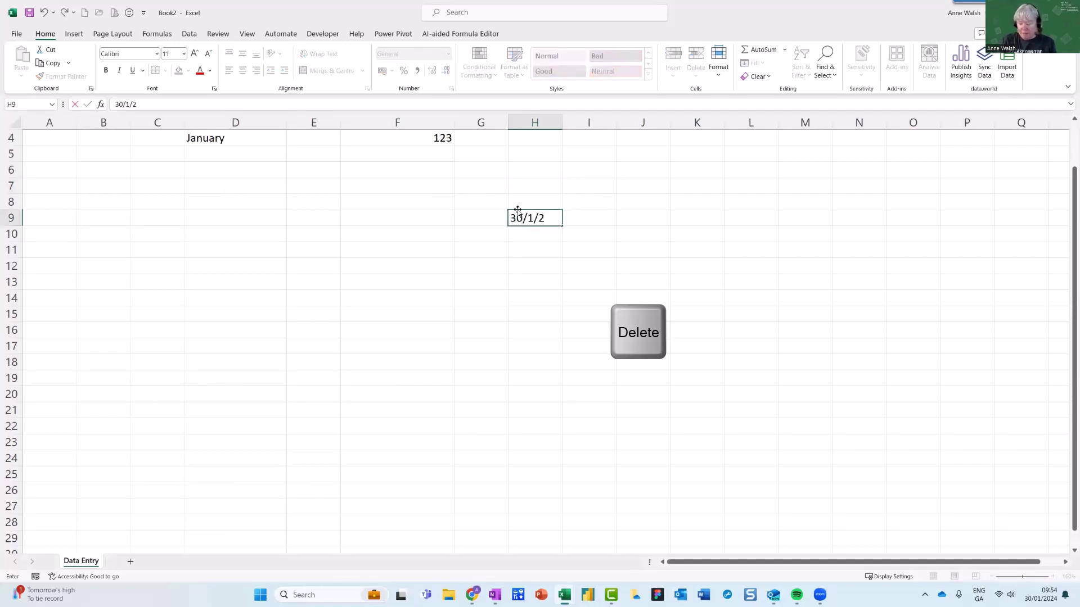
type("024")
key("Return")
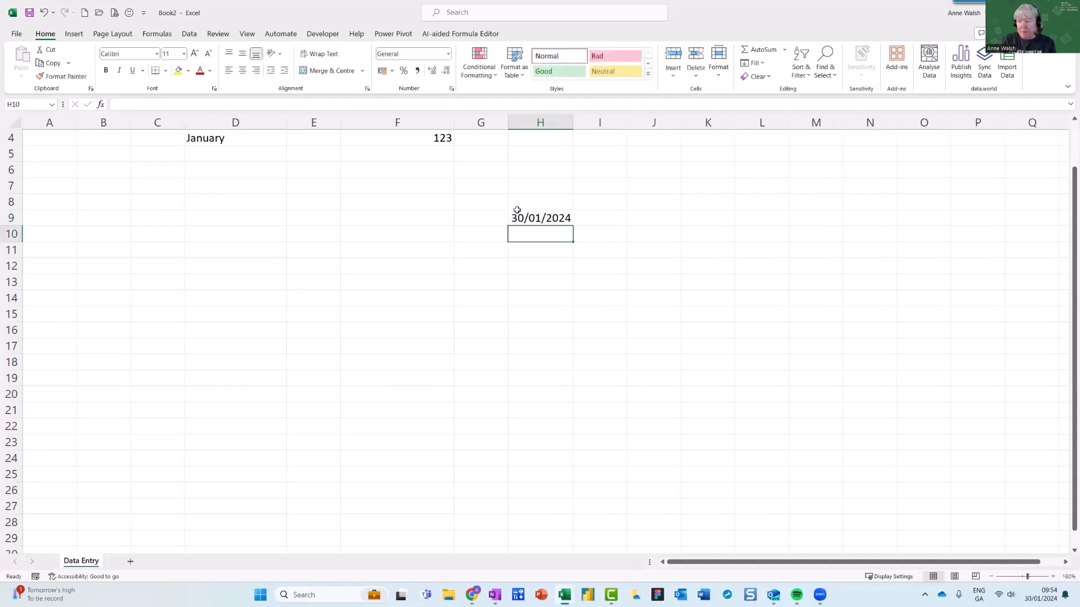
Reselect the date in H9 and widen column H to show the date's default alignment.
left_click(517, 206)
left_click(545, 223)
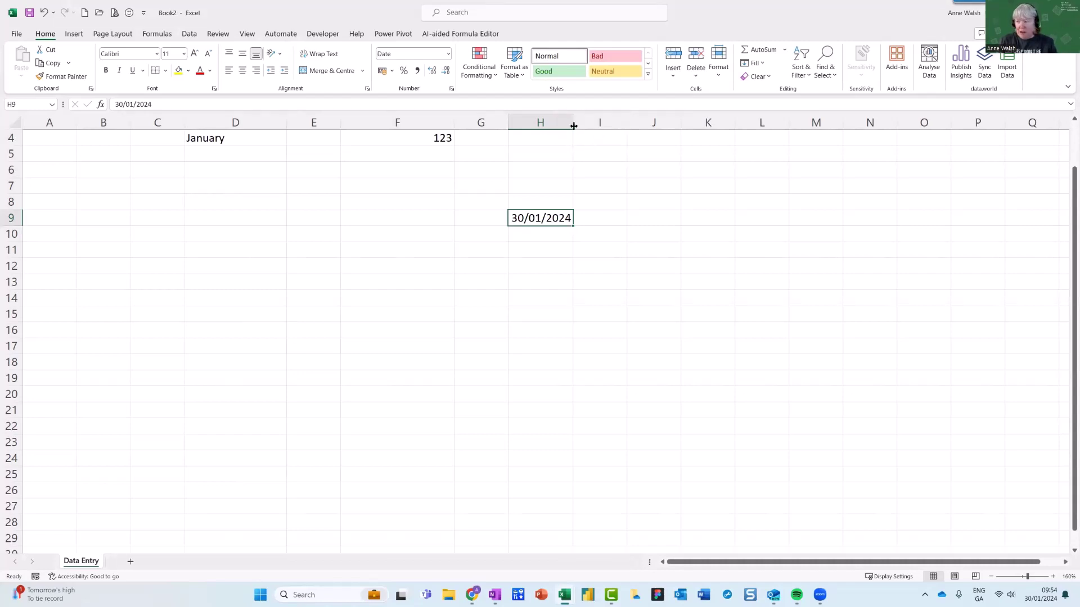
left_click_drag(572, 122, 646, 120)
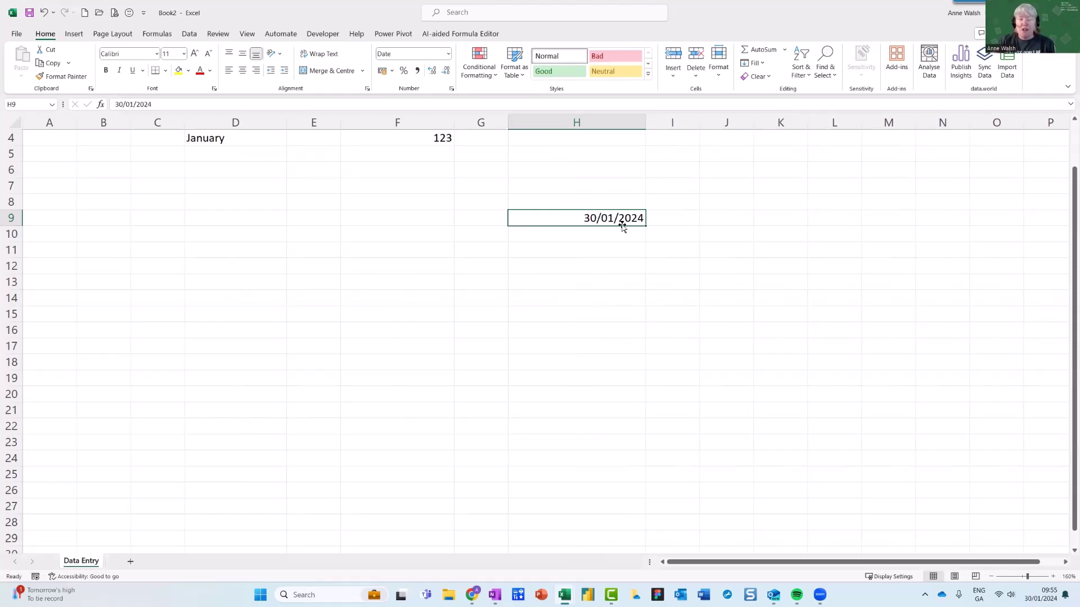
Move January from cell D4 to D8 and narrow column D slightly.
left_click(222, 143)
left_click_drag(224, 145, 230, 203)
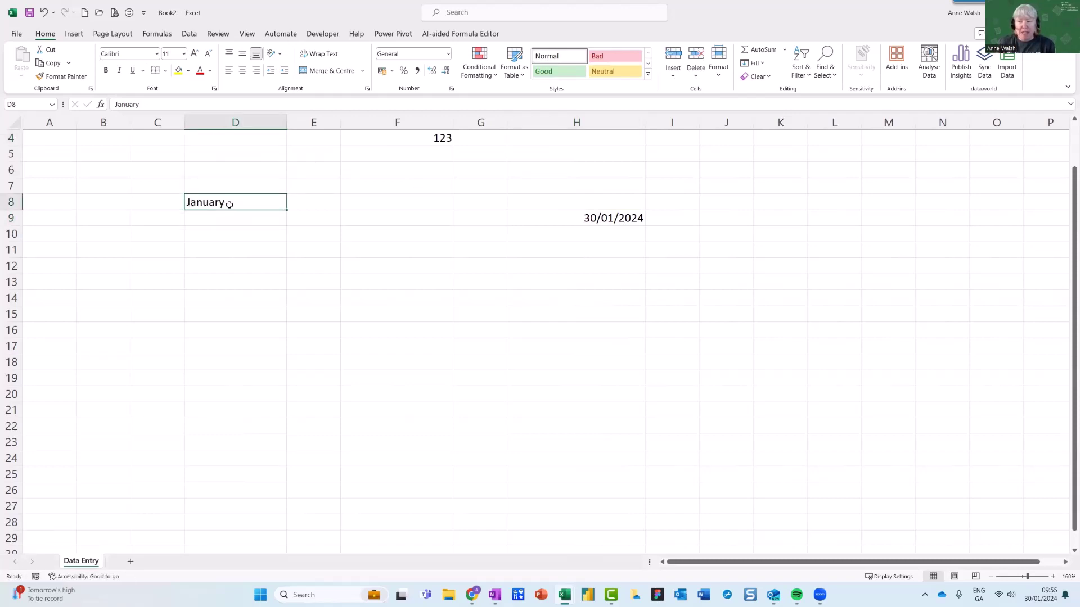
left_click_drag(286, 123, 265, 130)
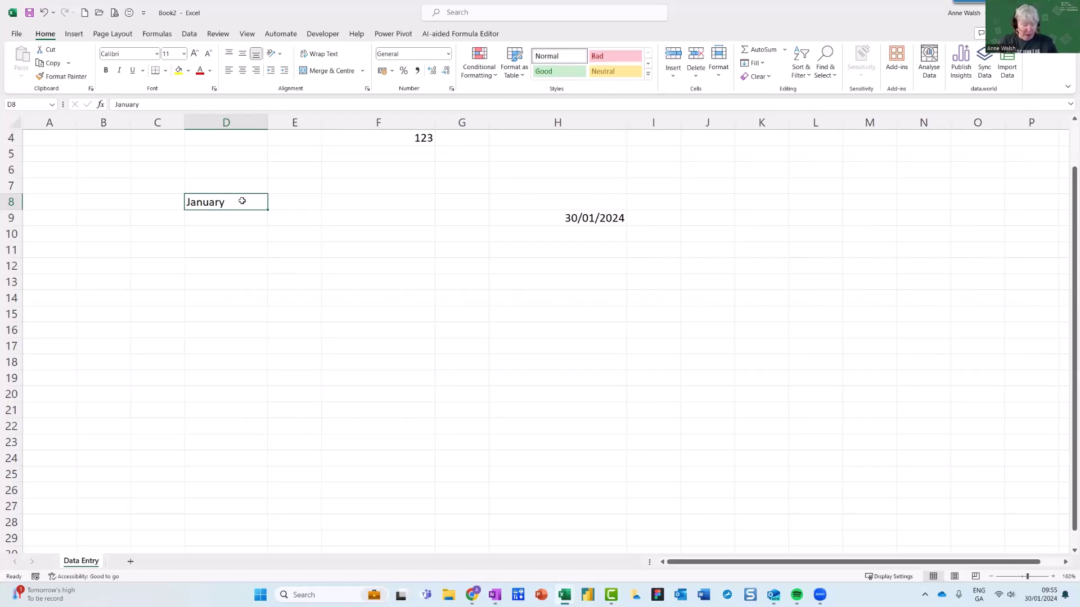
Fill the month series from January in D8 down to December in D19.
mouse_move(290, 200)
left_mouse_down()
mouse_move(262, 207)
mouse_move(283, 209)
left_mouse_up()
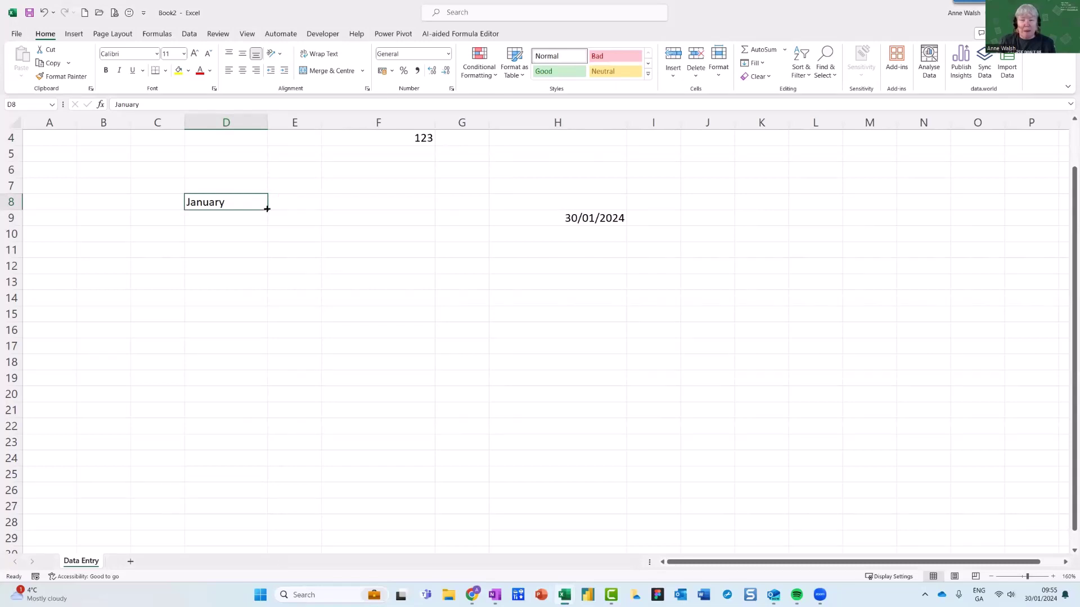
left_click_drag(267, 209, 275, 379)
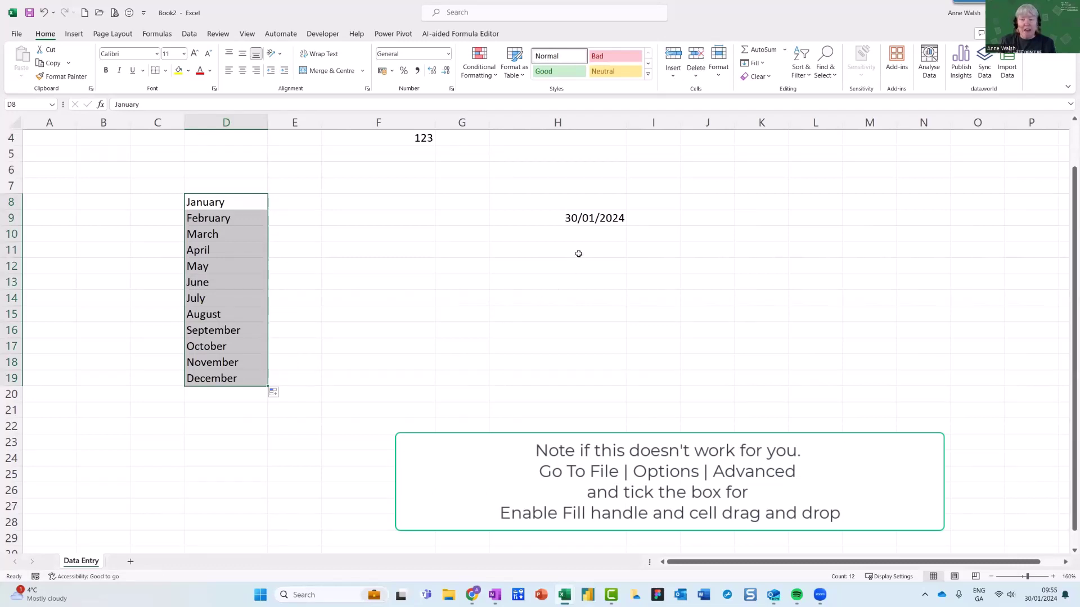
Fill consecutive dates from H9 down to 08/02/2024 in H18.
left_click(595, 218)
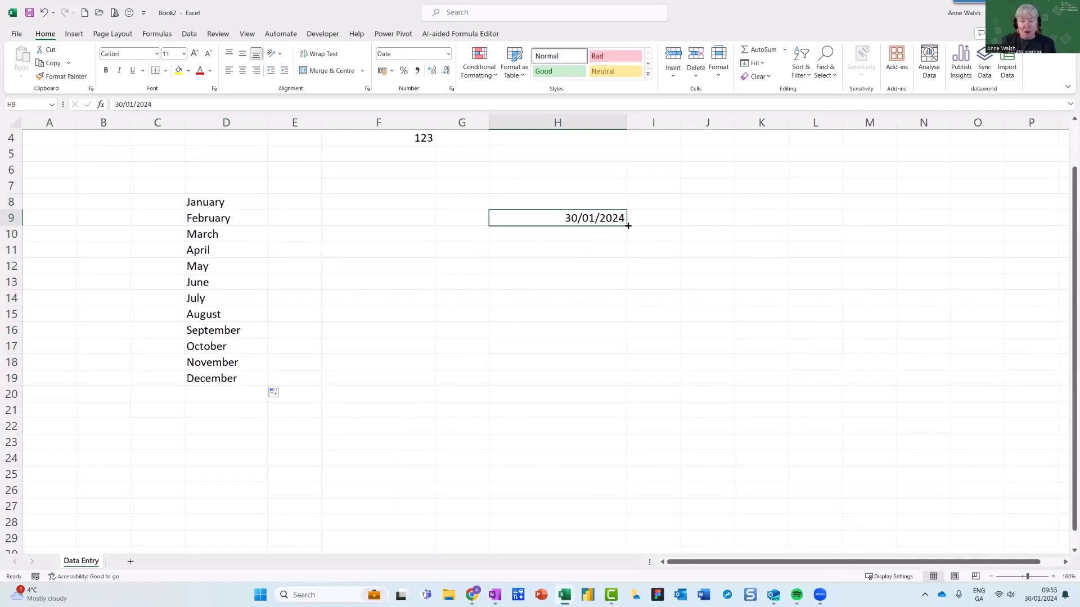
left_click_drag(627, 225, 634, 372)
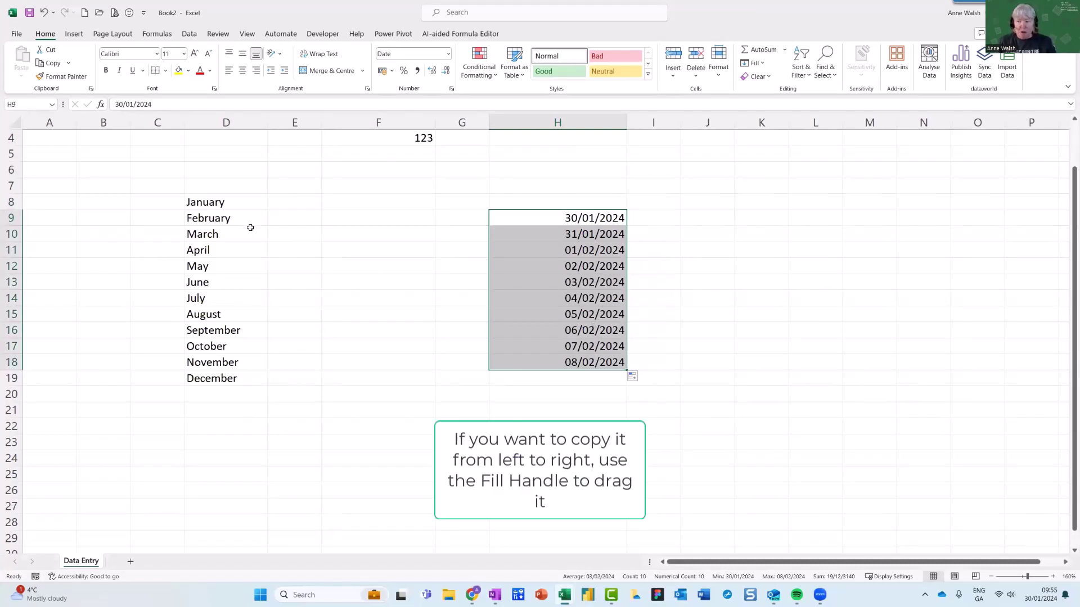
Enter the text "ctrl and z" in cell E6.
left_click(278, 171)
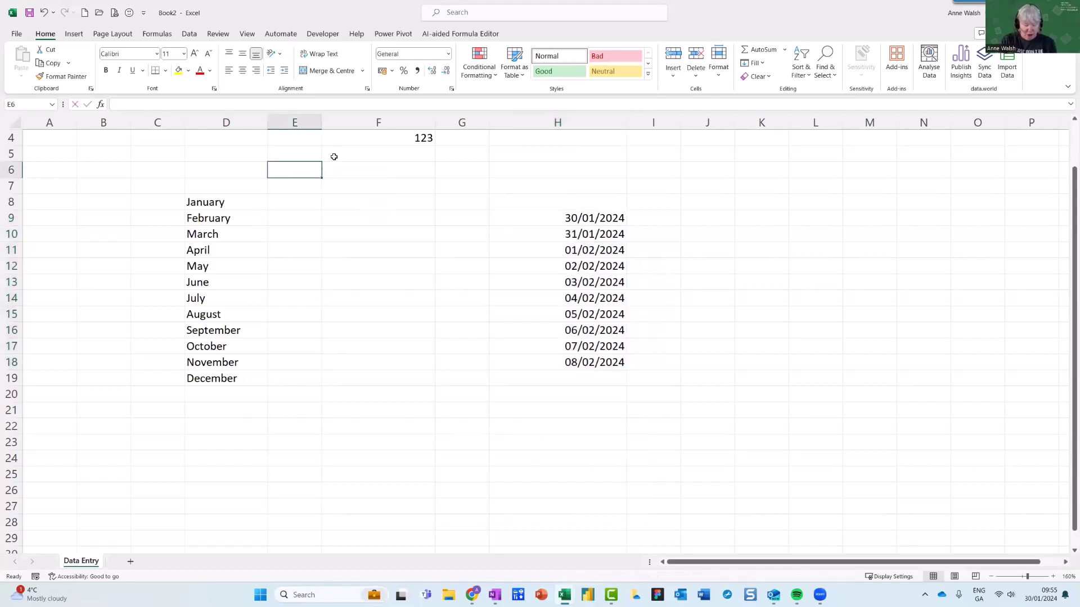
type("ctrl and z")
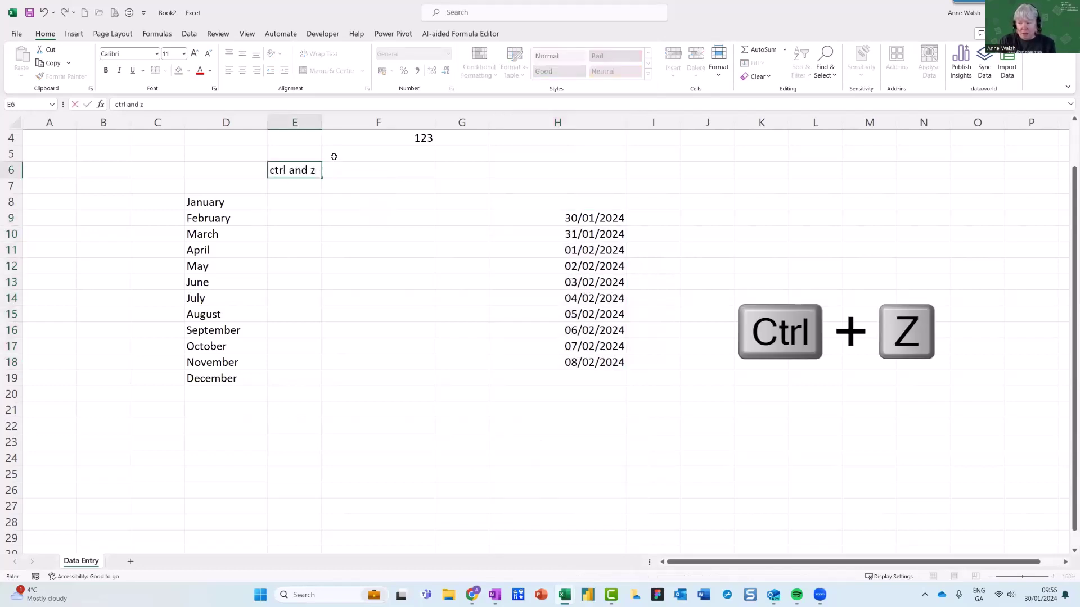
key("Return")
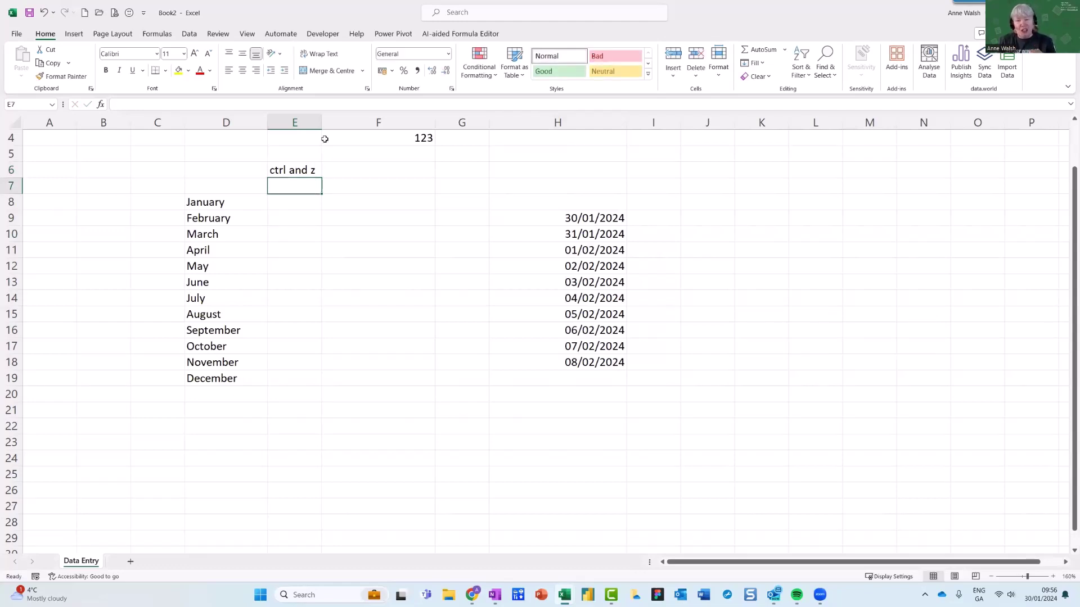
Undo the text entry in E6 and the date fill below H9.
left_click(302, 174)
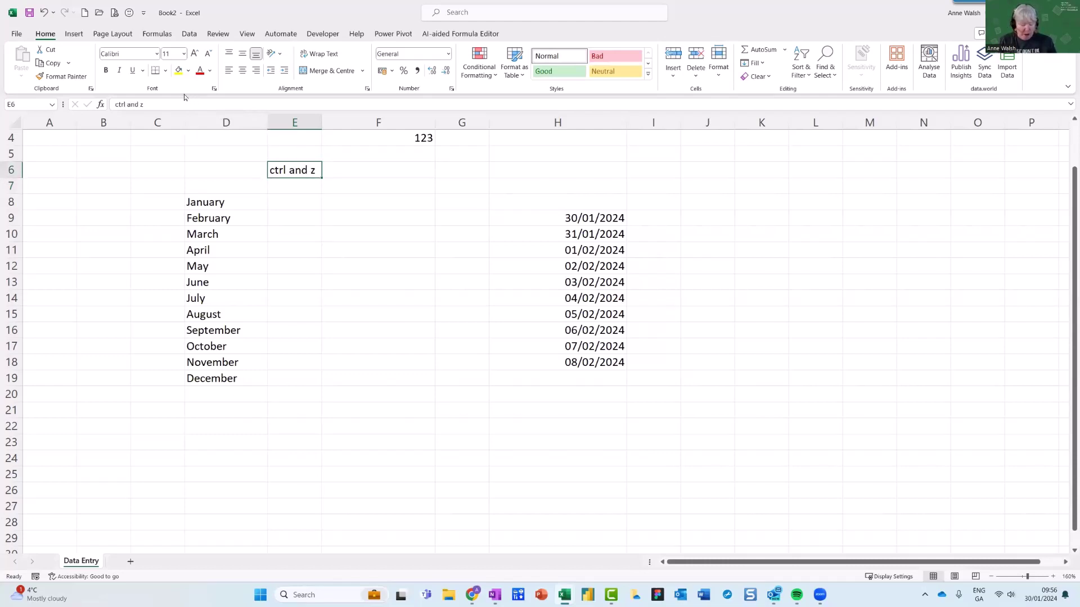
mouse_move(41, 1)
left_mouse_down()
mouse_move(59, 27)
mouse_move(45, 3)
left_mouse_up()
key("Escape")
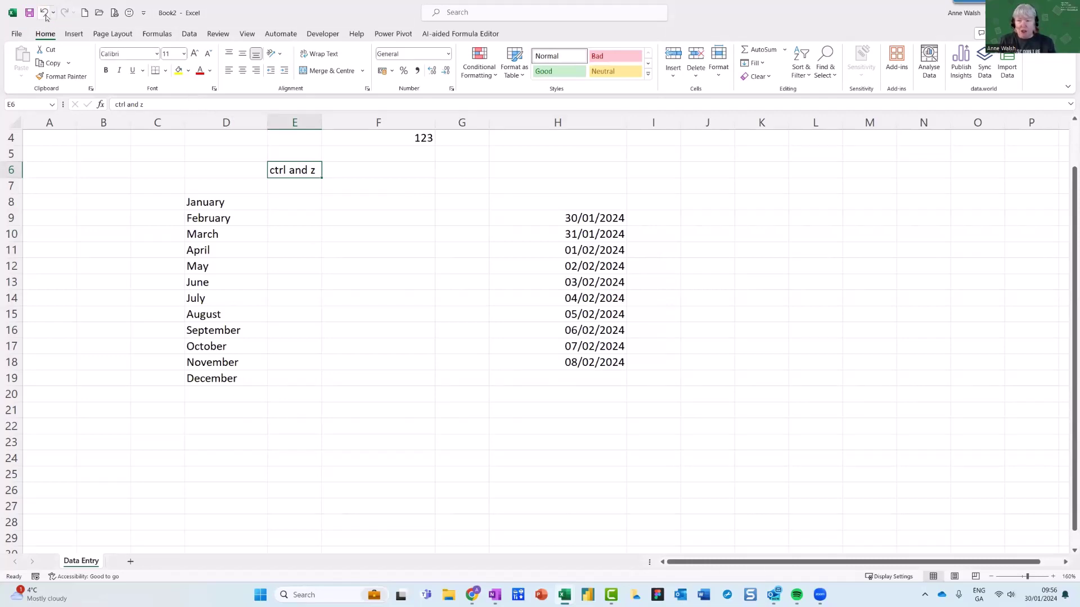
left_click(45, 13)
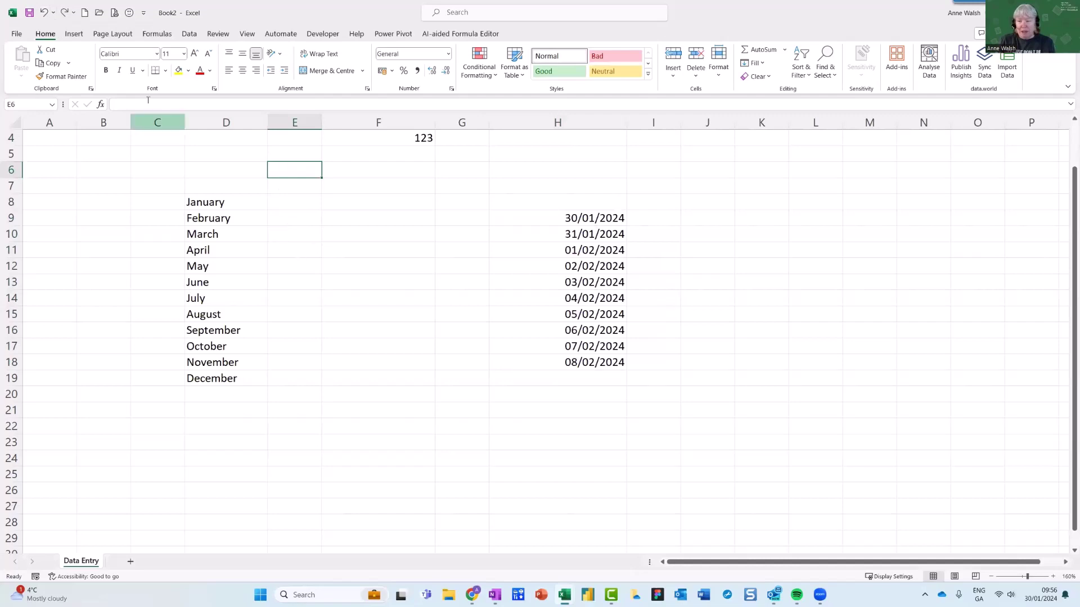
left_click(43, 13)
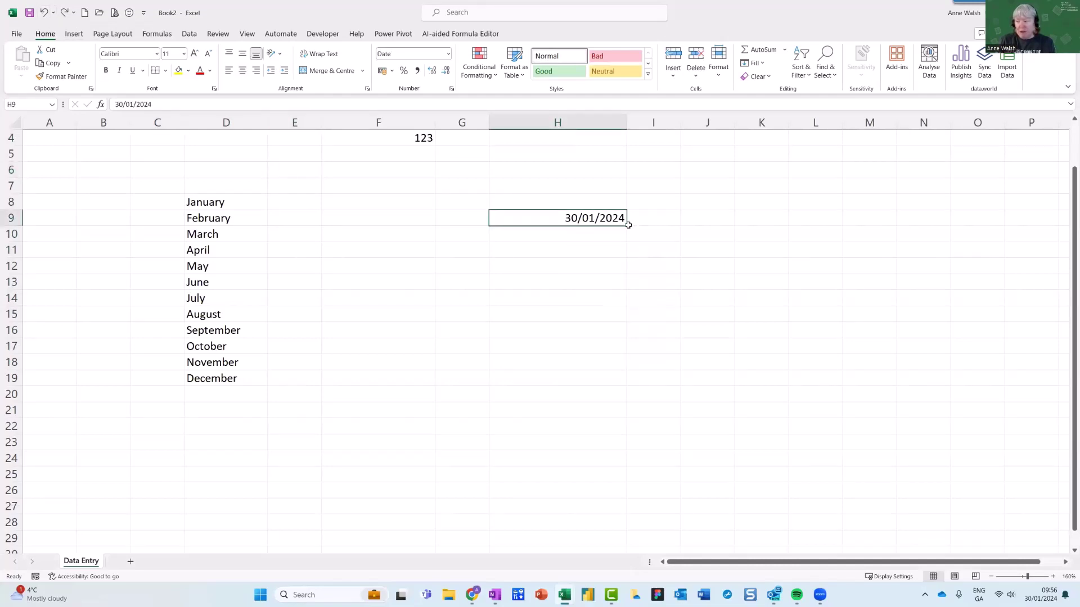
Fill the date series from H9 down to 07/02/2024 in H17.
left_click_drag(625, 224, 633, 358)
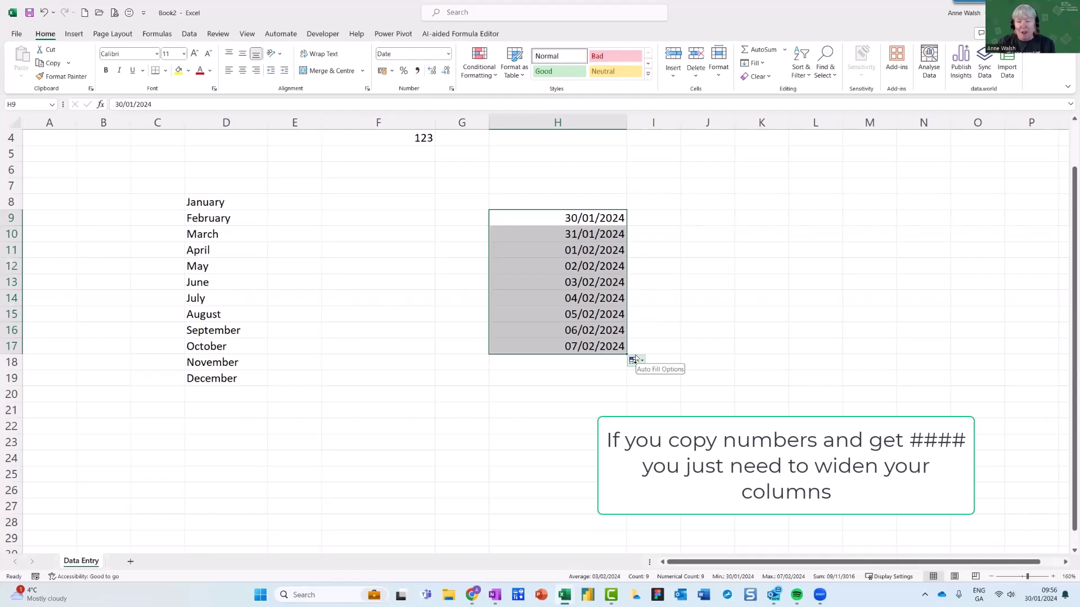
left_click(230, 218)
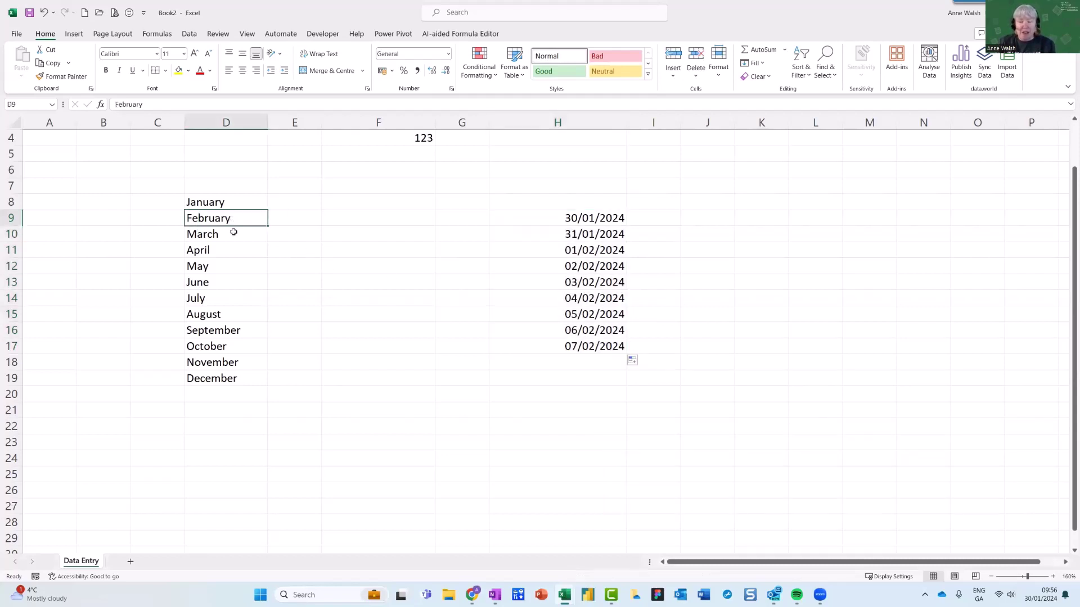
left_click(234, 232)
left_click(230, 250)
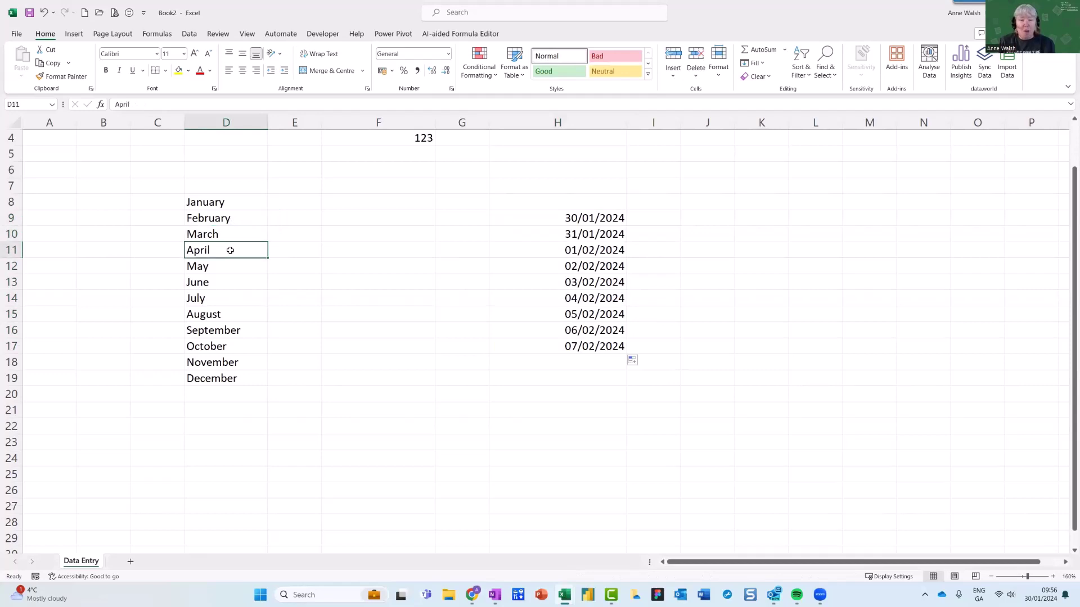